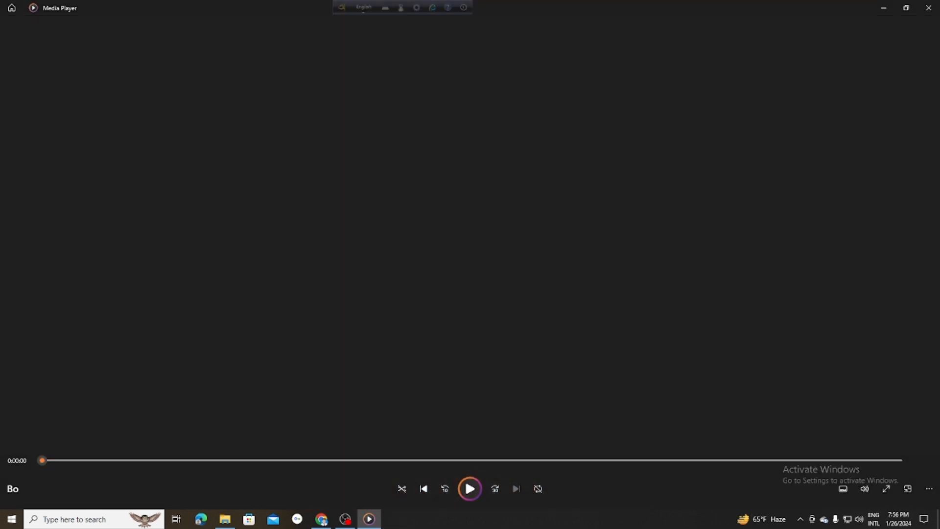
Step: Minimize the media player and file browser windows, and switch to the Canva tab in the web browser
left_click(883, 8)
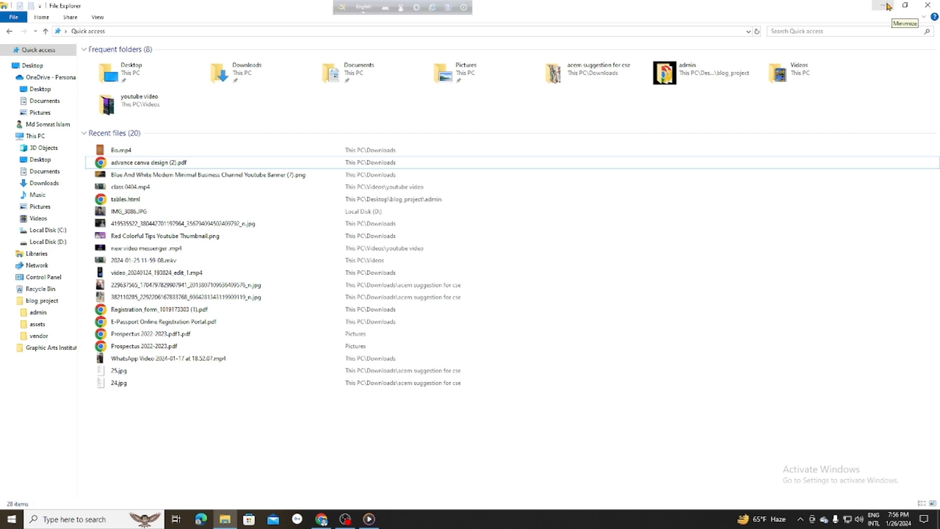
left_click(886, 6)
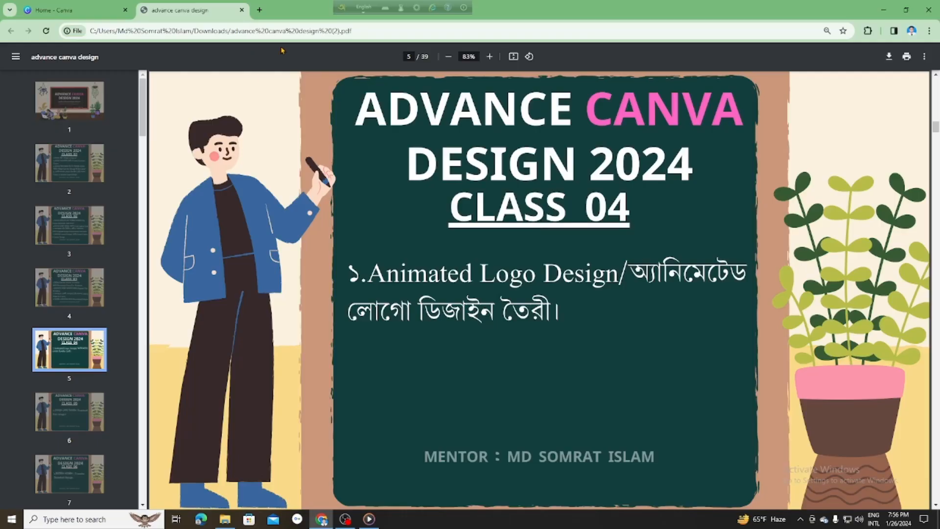
left_click(72, 9)
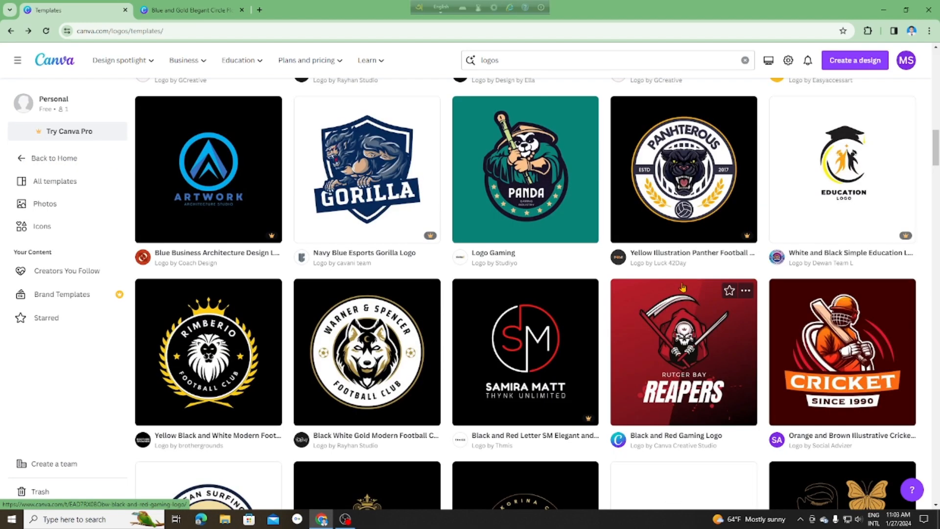
Step: Browse the logo template gallery to examine the available designs that could be animated
scroll(683, 289, "down", 5)
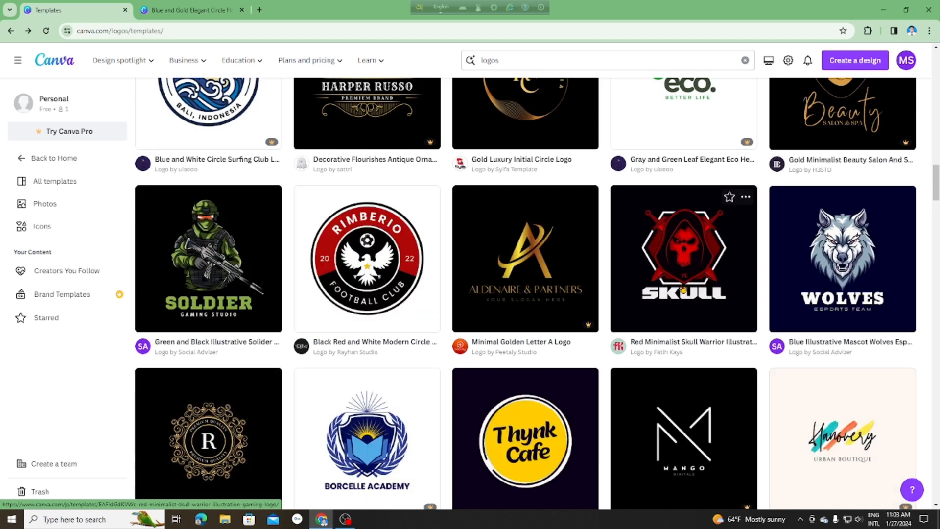
scroll(683, 289, "down", 15)
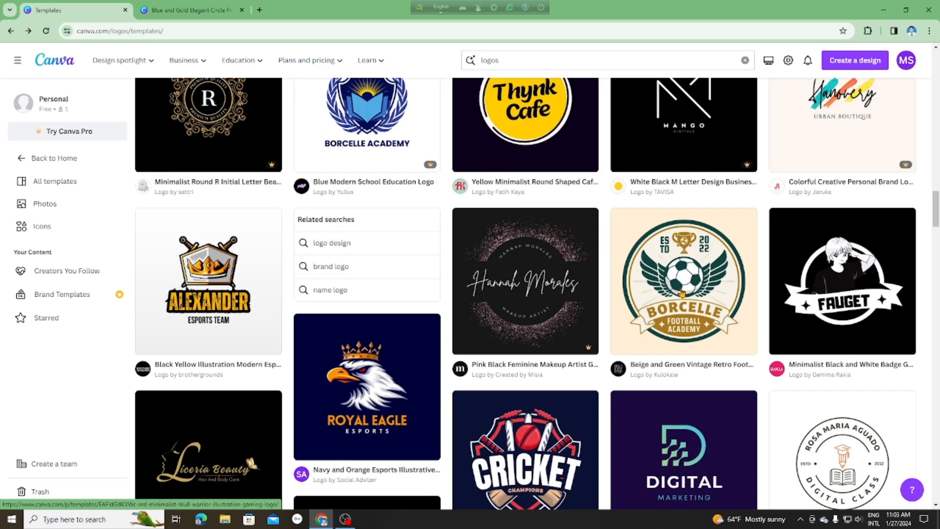
scroll(682, 292, "down", 1)
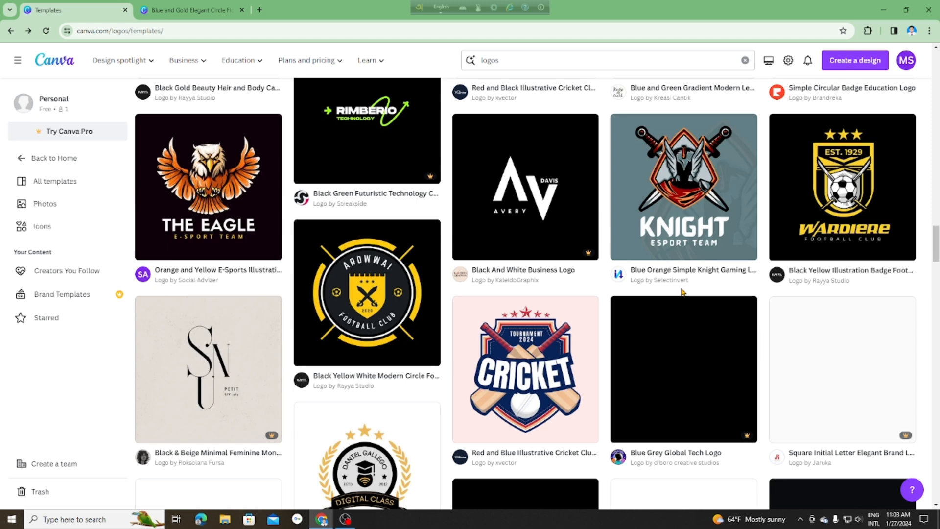
scroll(682, 293, "down", 10)
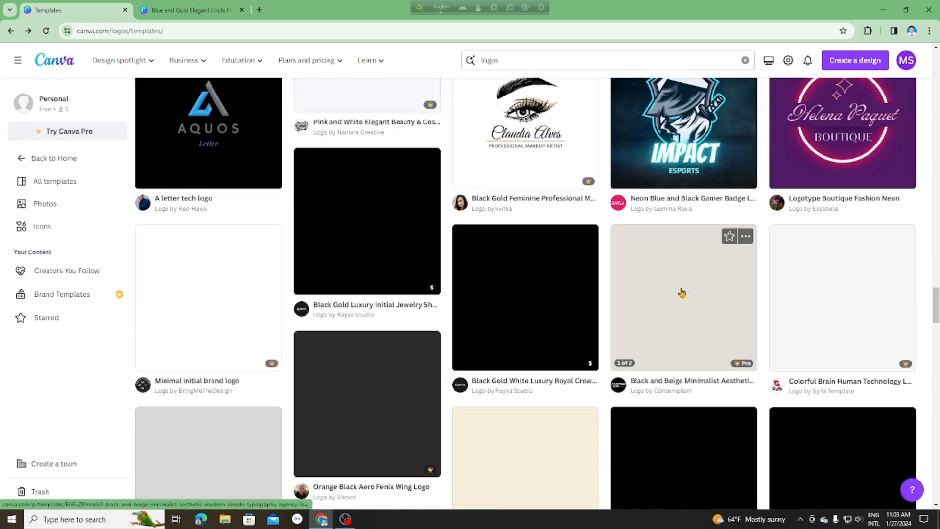
scroll(682, 292, "down", 5)
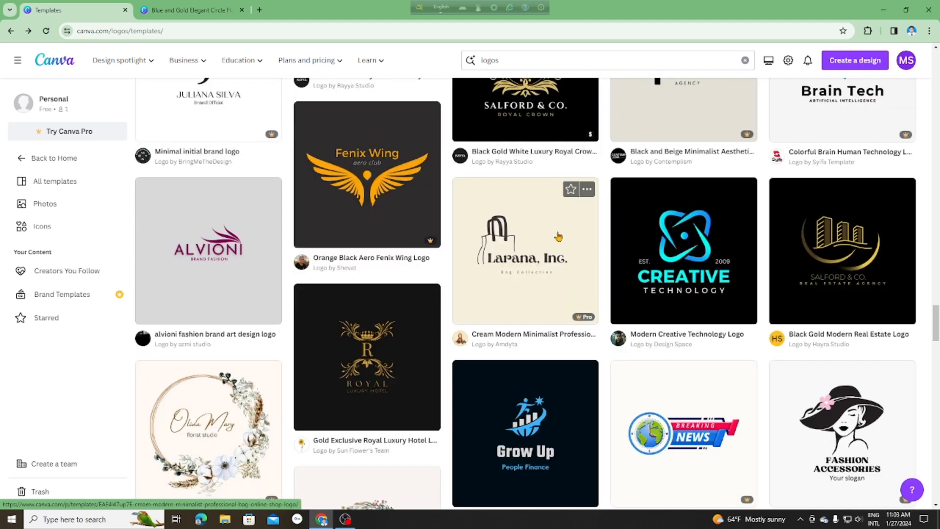
scroll(535, 315, "down", 7)
scroll(535, 316, "down", 2)
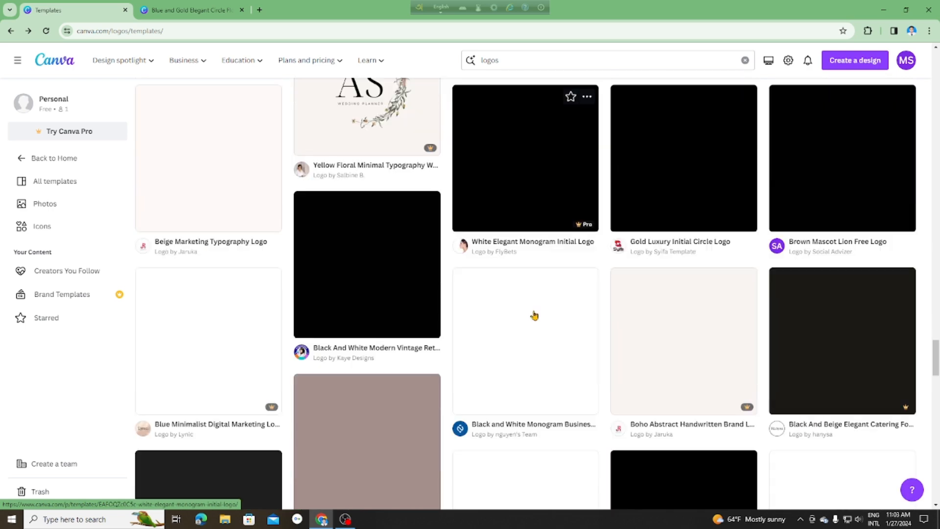
scroll(533, 315, "up", 5)
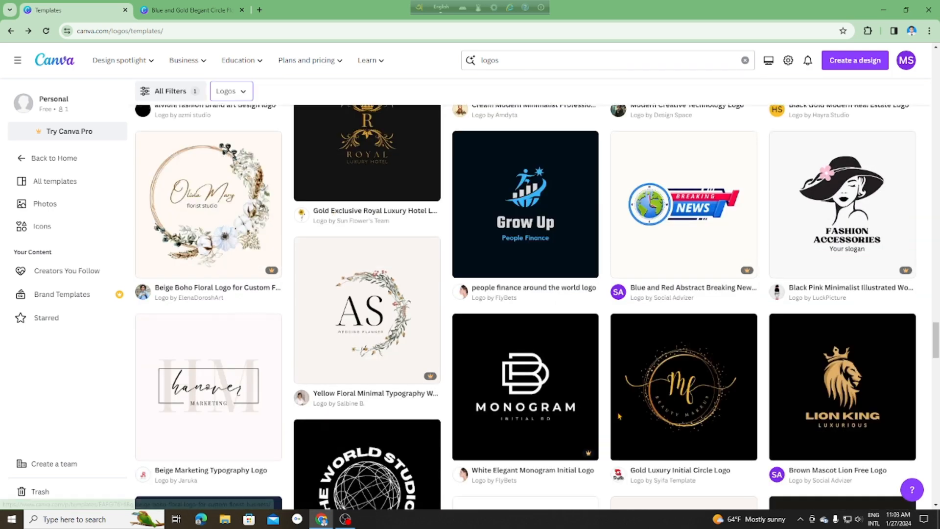
scroll(619, 416, "down", 2)
scroll(618, 429, "down", 7)
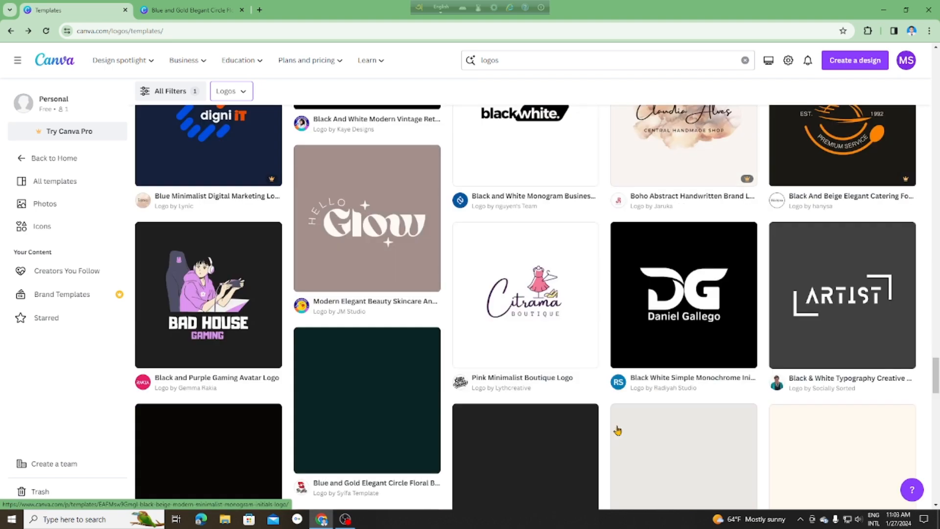
scroll(618, 430, "down", 2)
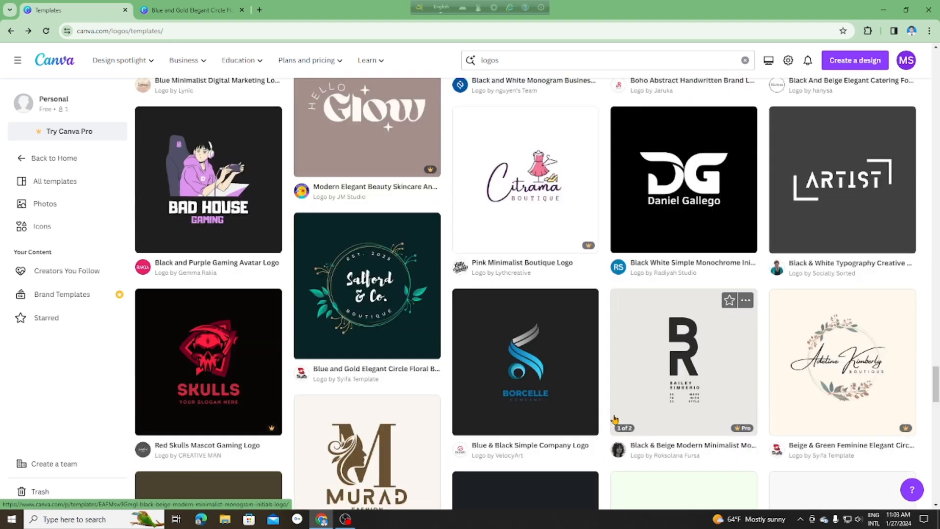
Step: Switch to the Blue and Gold Elegant Circle Floral Boutique logo design and apply the Simple page animation
left_click(191, 5)
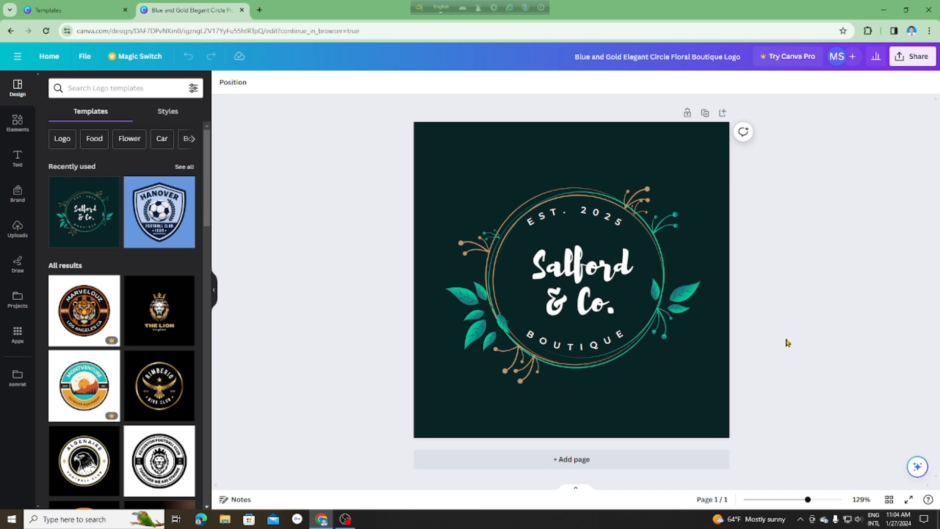
left_click(672, 139)
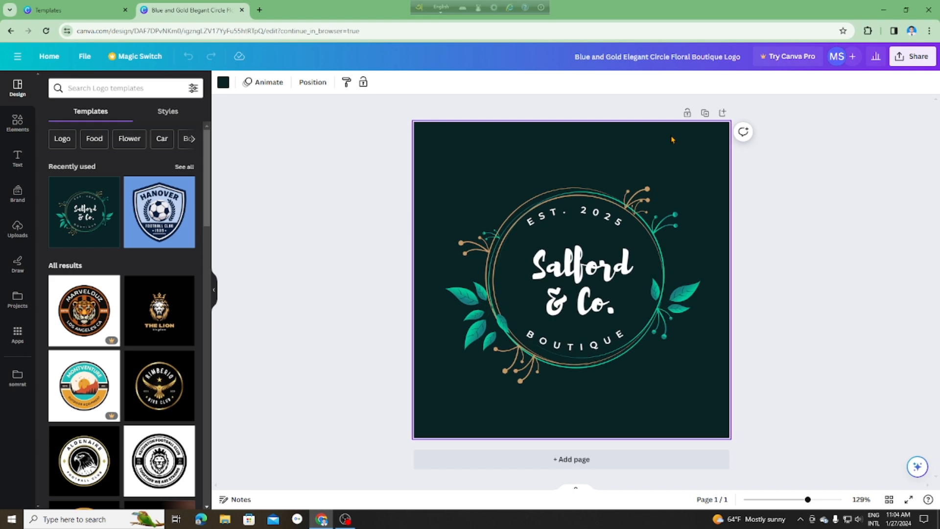
left_click(270, 85)
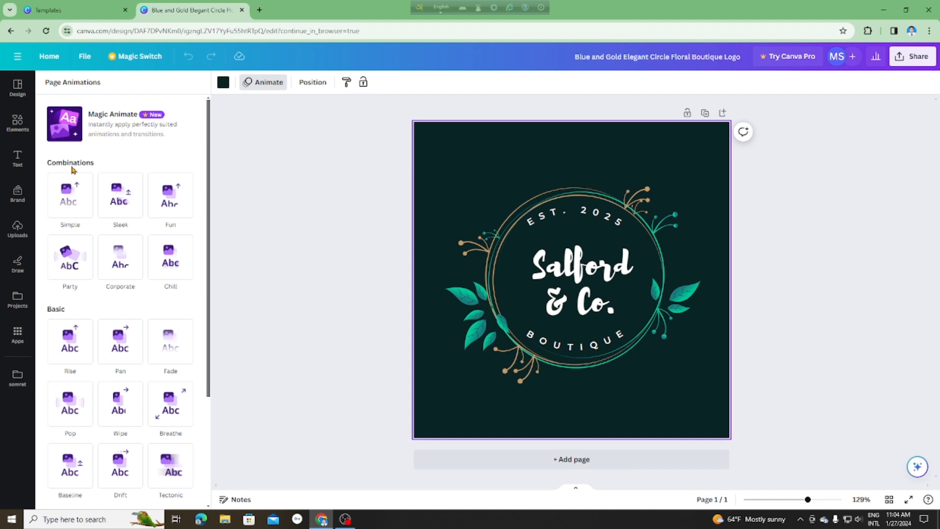
left_click(73, 202)
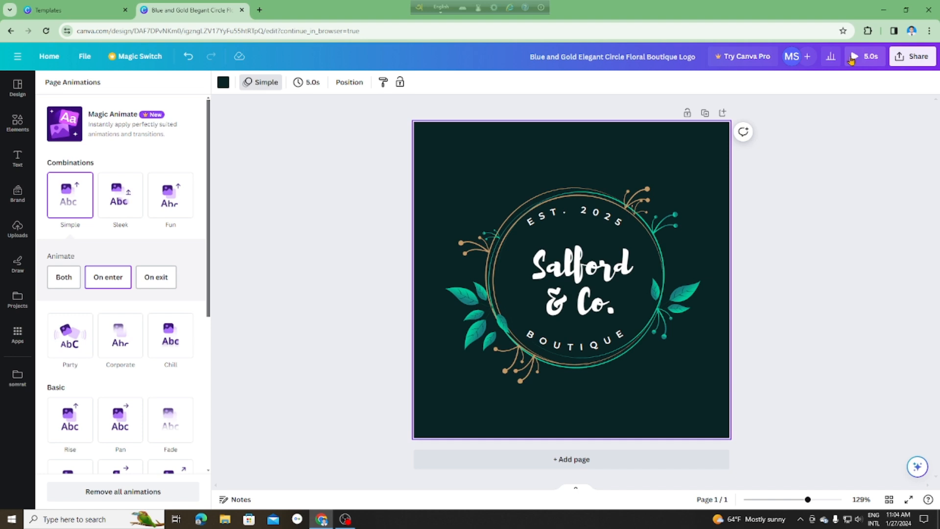
Step: Inspect the page's timing setting and play a full preview of the Simple animation
left_click(314, 85)
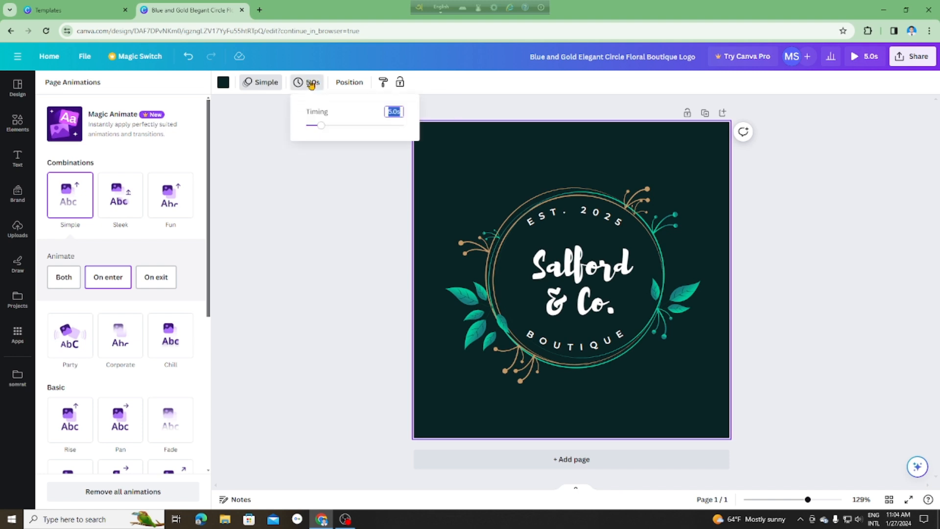
right_click(322, 126)
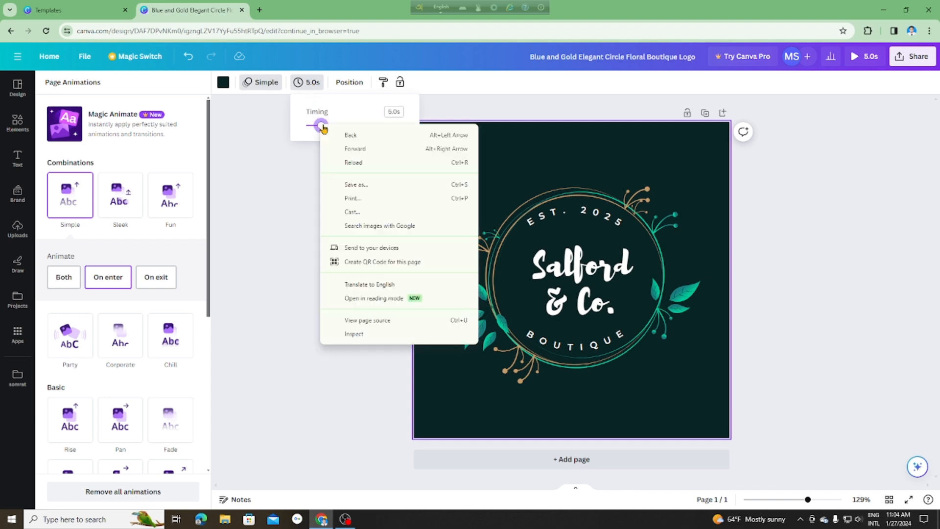
key("Escape")
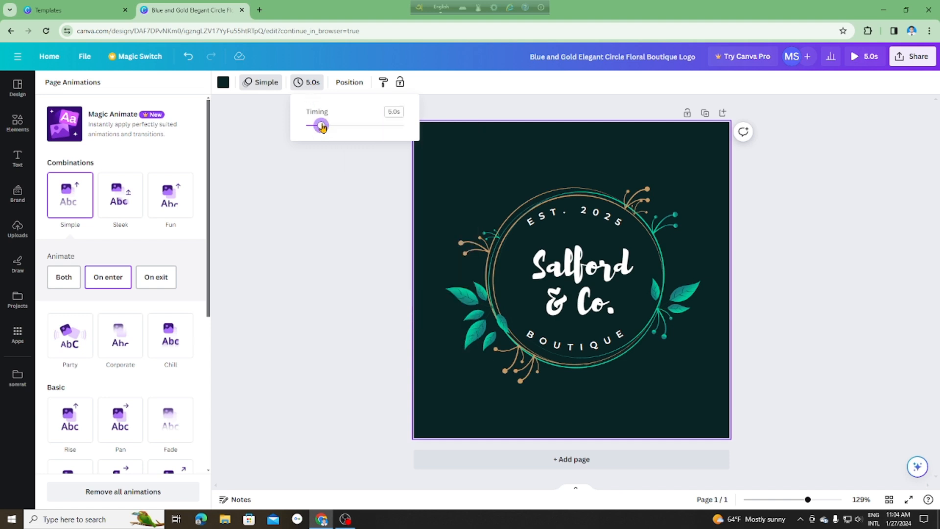
mouse_move(326, 132)
left_mouse_down()
mouse_move(364, 129)
mouse_move(398, 142)
mouse_move(322, 137)
left_mouse_up()
left_click(863, 59)
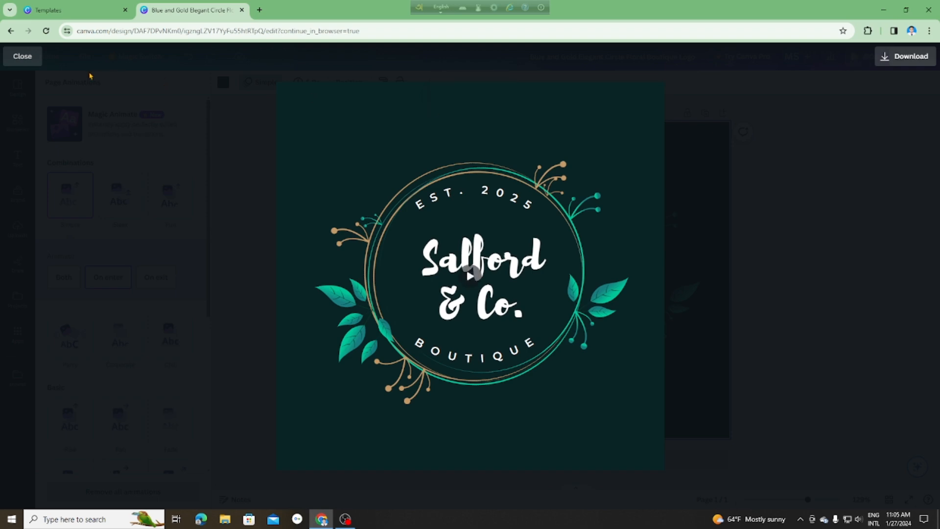
left_click(22, 56)
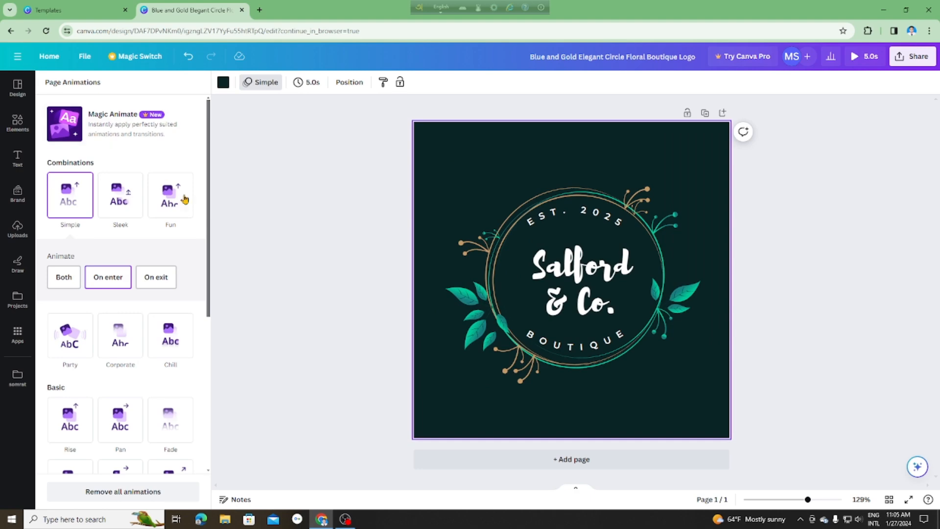
Step: Try the Sleek and Fun page animations, and apply Party to the logo for both enter and exit
left_click(118, 209)
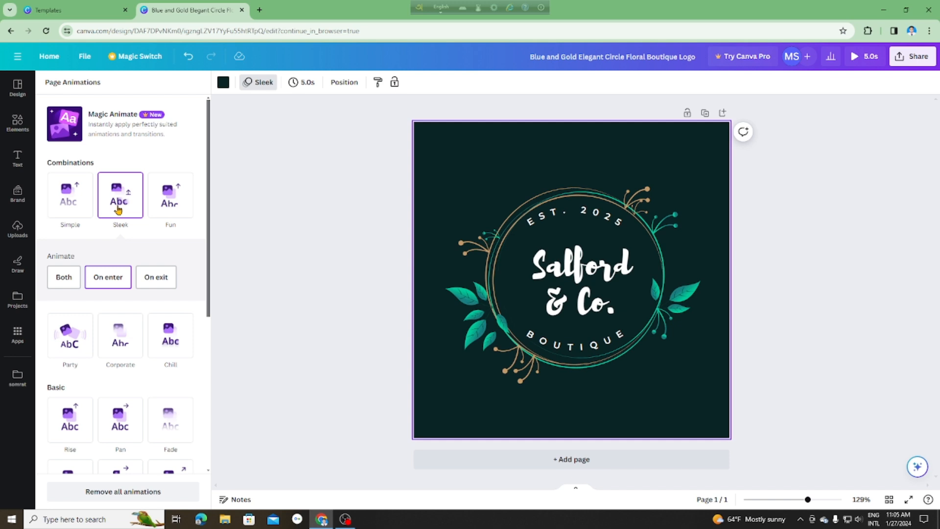
left_click(175, 206)
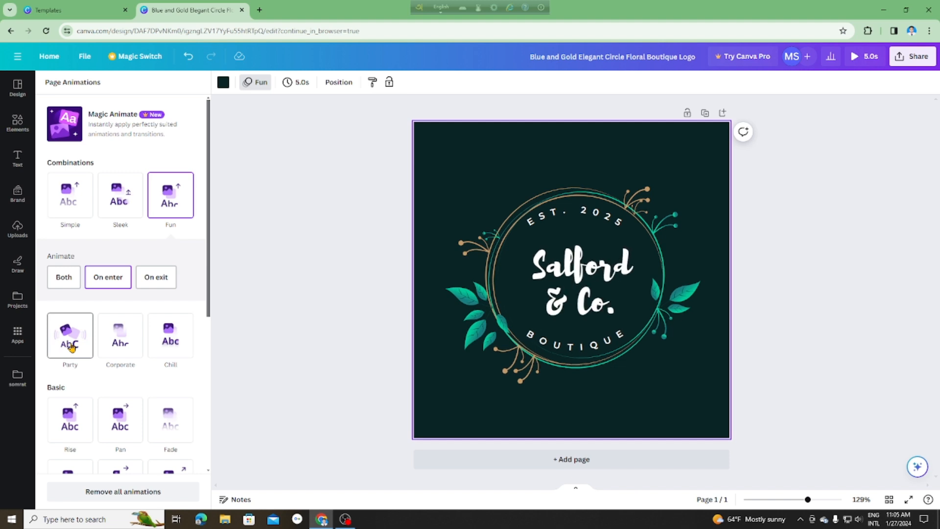
left_click(71, 347)
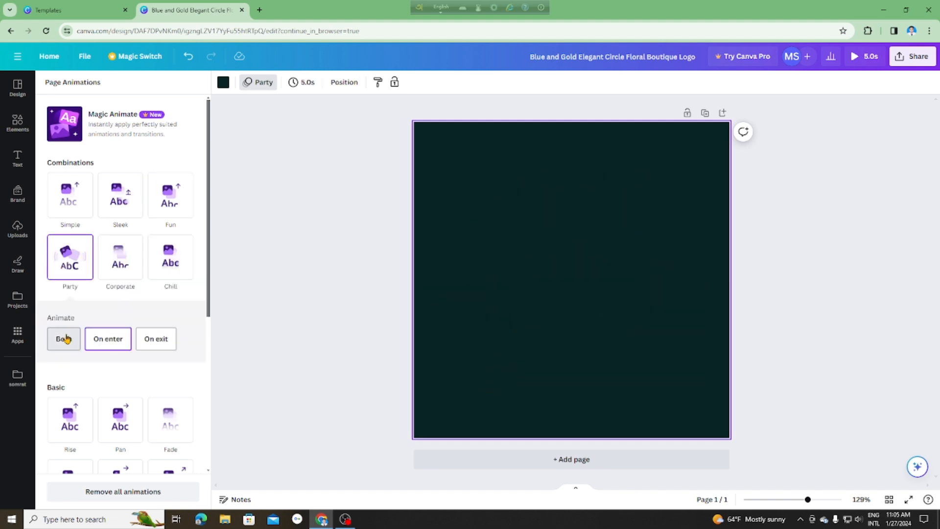
left_click(67, 339)
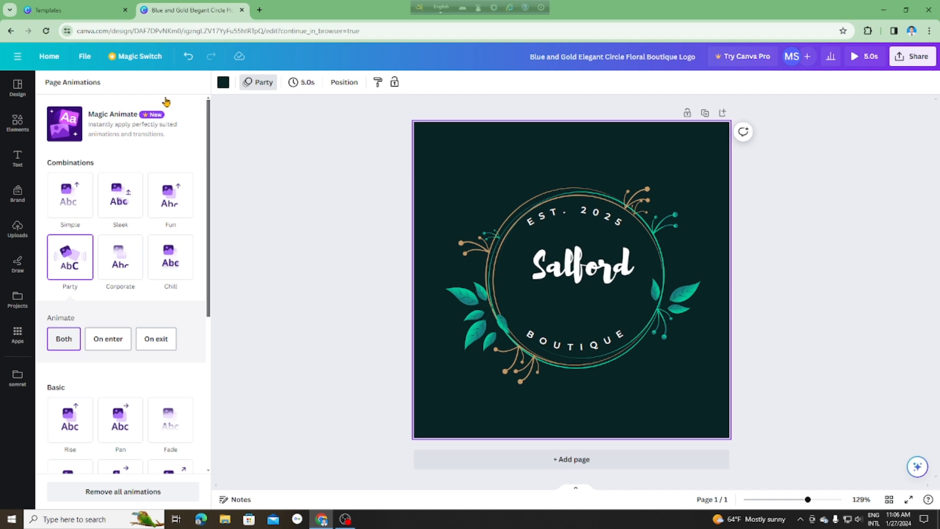
Step: Check the page timing for the Party animation and play its full preview
left_click(299, 82)
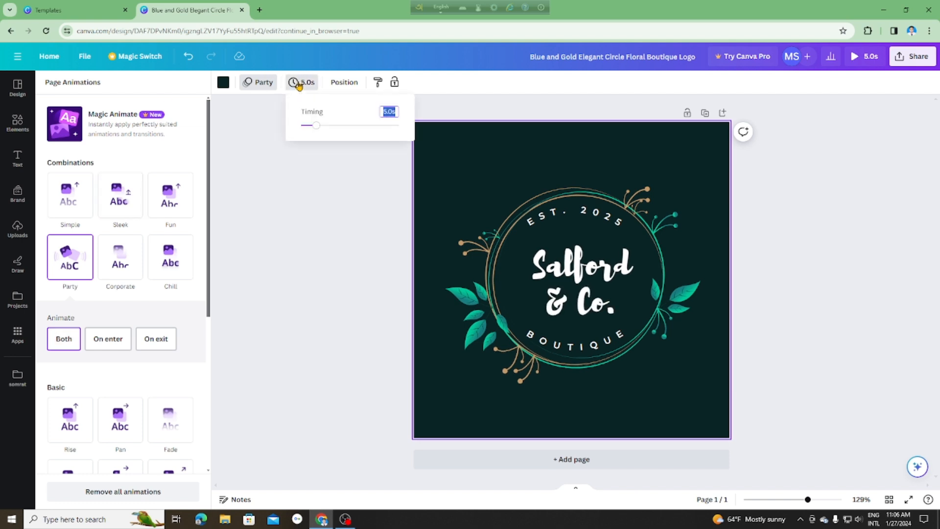
left_click(300, 82)
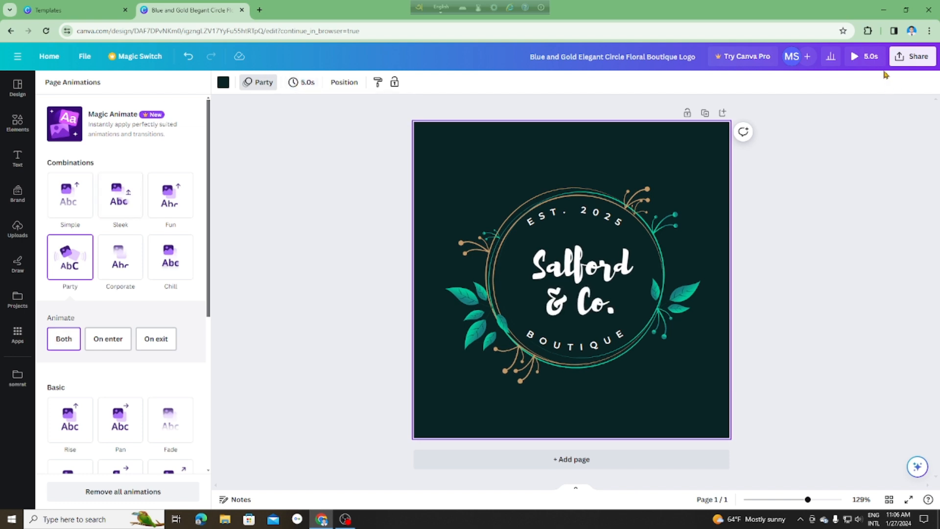
left_click(856, 58)
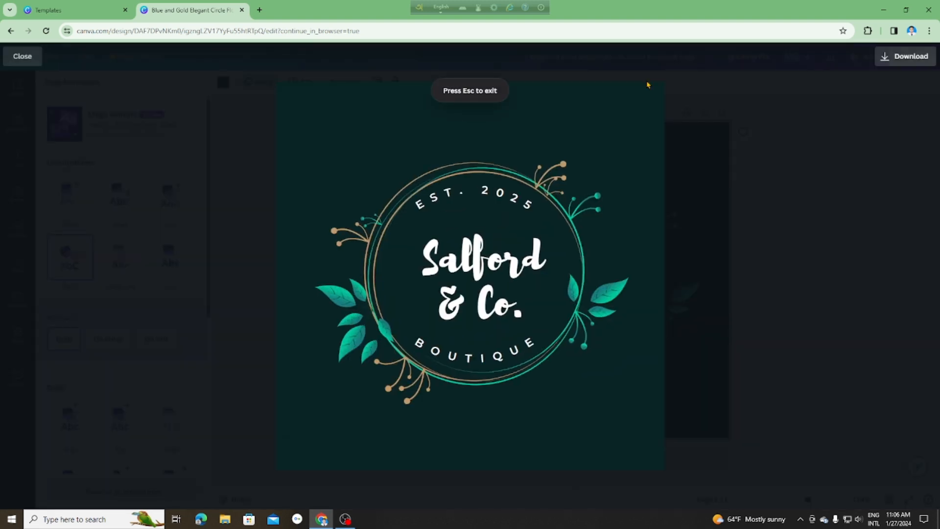
left_click(7, 56)
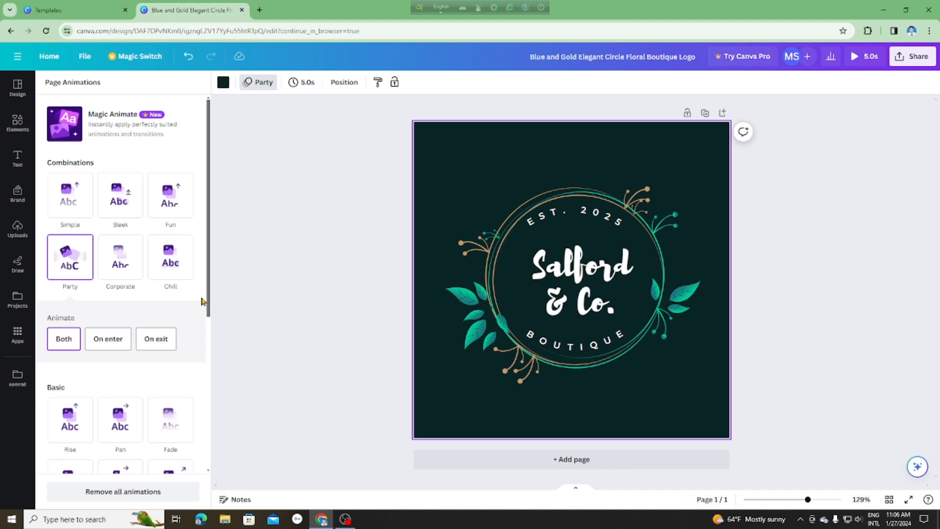
Step: Try the Corporate and Chill combination animations on the logo page
scroll(194, 306, "down", 3)
scroll(130, 233, "up", 3)
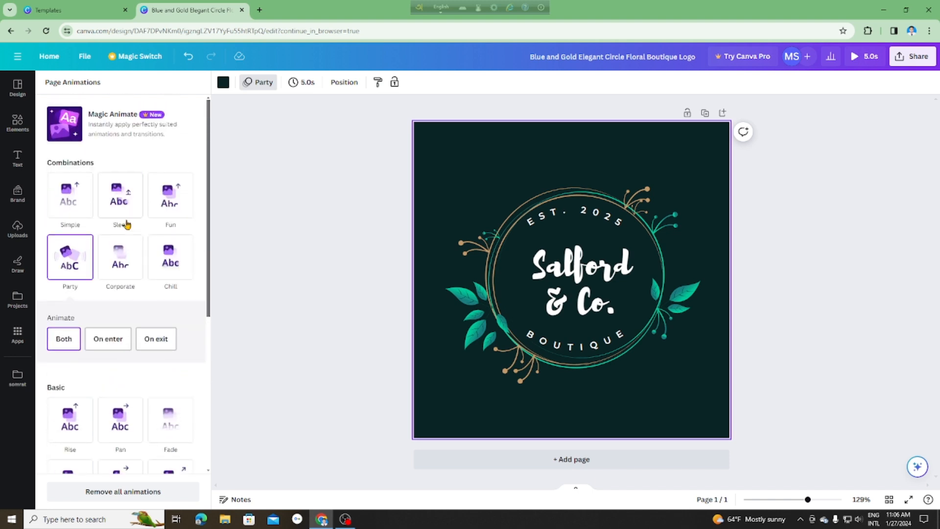
left_click(131, 267)
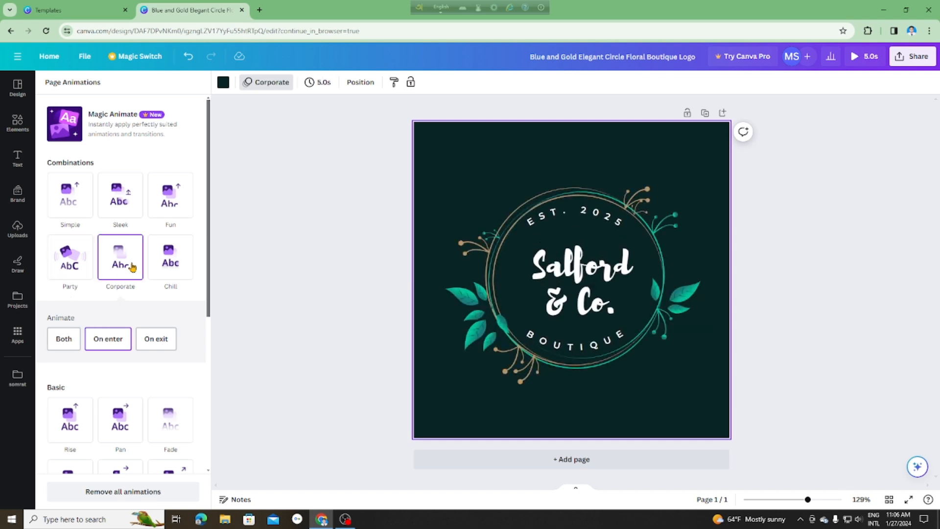
left_click(163, 265)
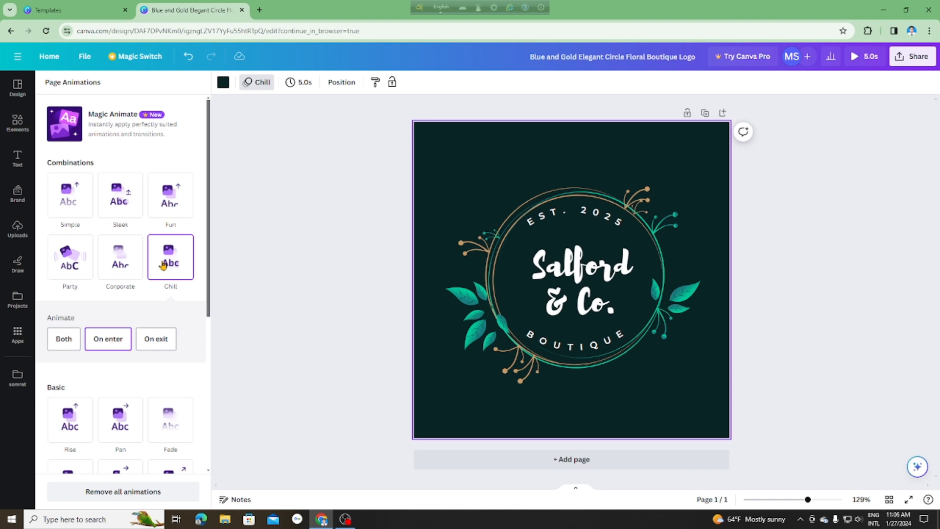
Step: Try the basic Rise animation on the logo page and replace it with Pop
scroll(147, 289, "down", 2)
left_click(80, 321)
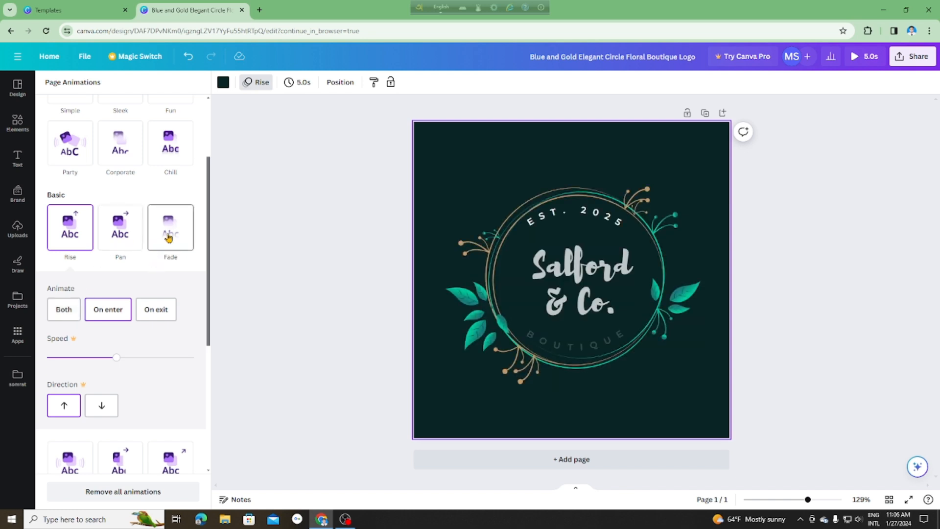
scroll(175, 291, "down", 5)
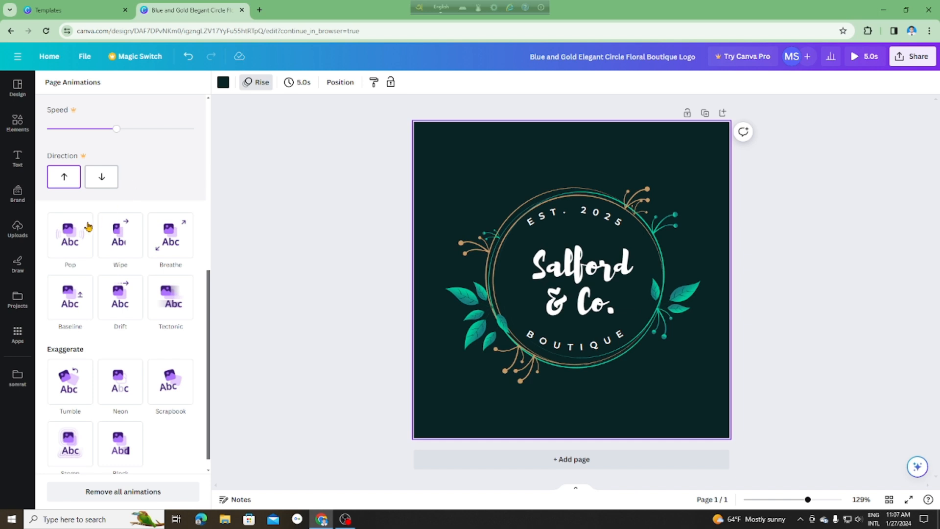
left_click(79, 234)
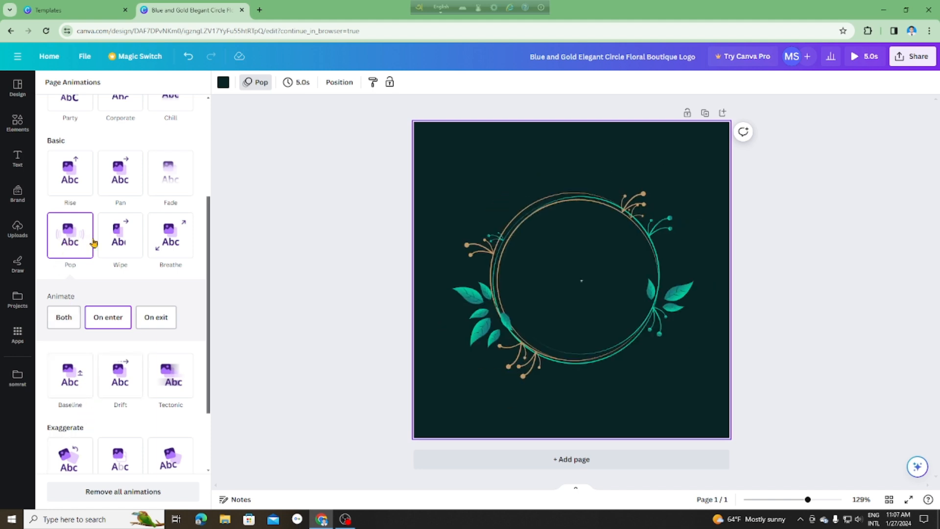
Step: Try the basic Wipe, Breathe, Fade and Pan page animations on the logo, and switch the page to Rise
left_click(120, 241)
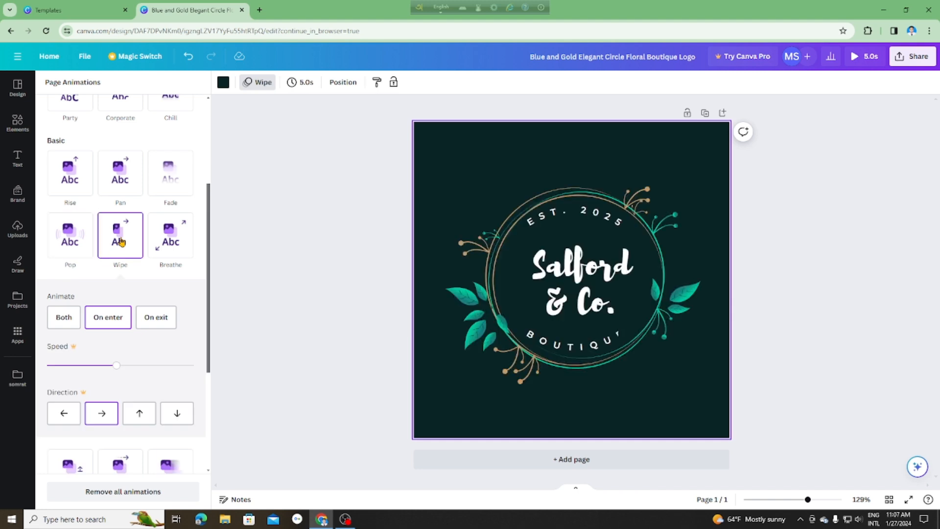
left_click(172, 242)
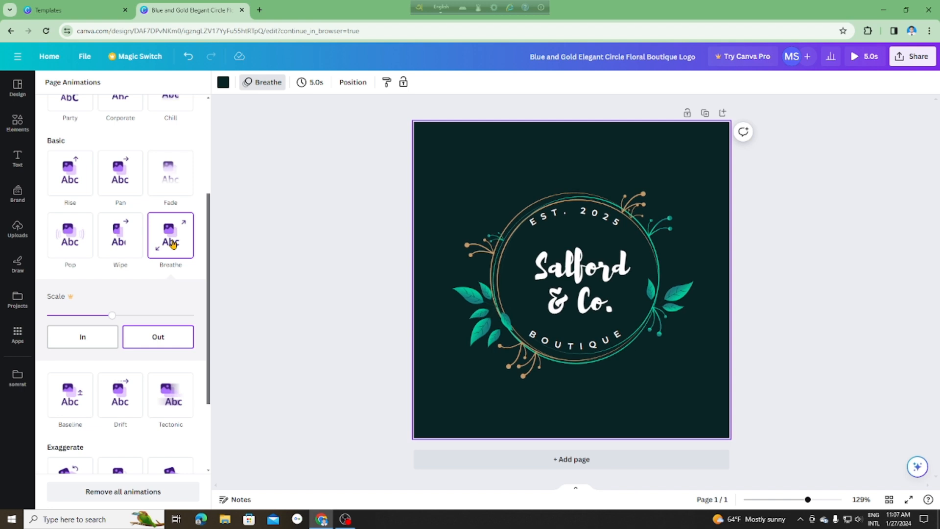
left_click(173, 177)
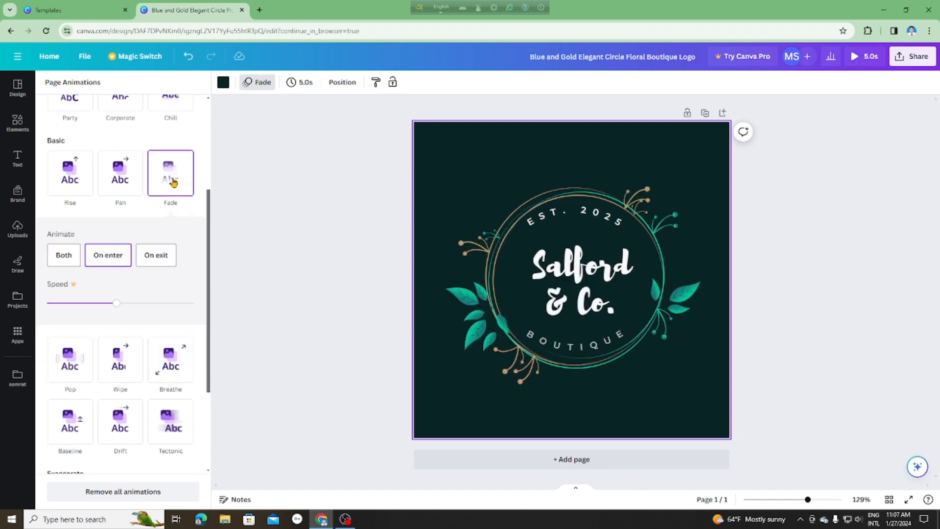
left_click(120, 185)
left_click(82, 186)
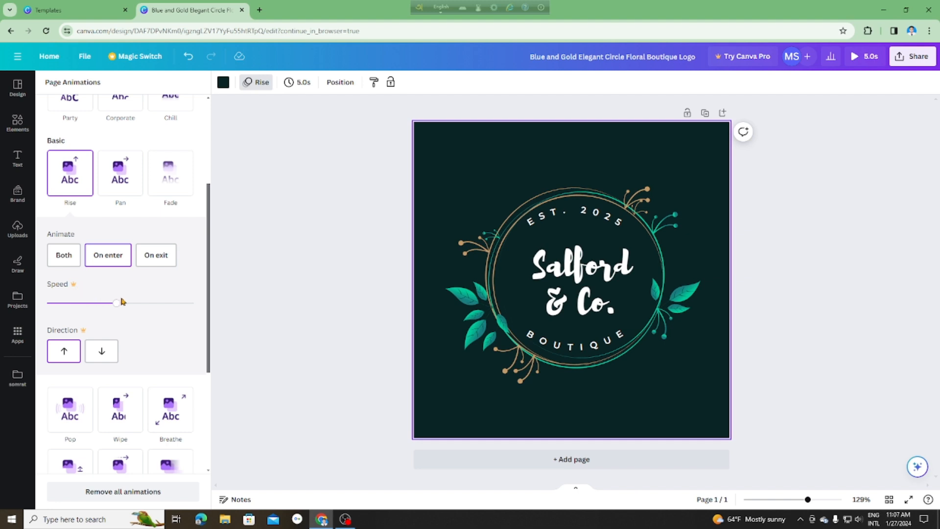
scroll(123, 301, "down", 3)
scroll(118, 304, "down", 2)
scroll(117, 303, "up", 3)
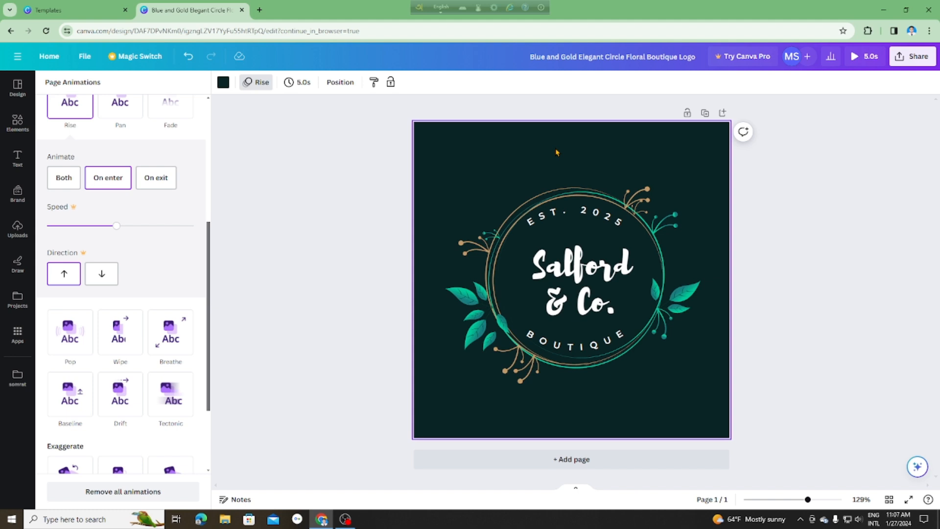
Step: Look at the logo page's layer list and close it again
right_click(336, 80)
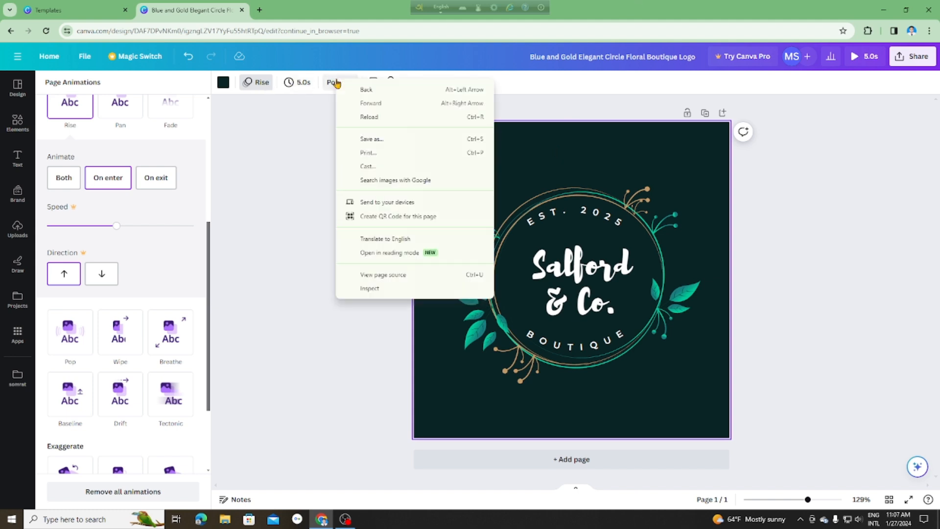
left_click(336, 83)
left_click(338, 82)
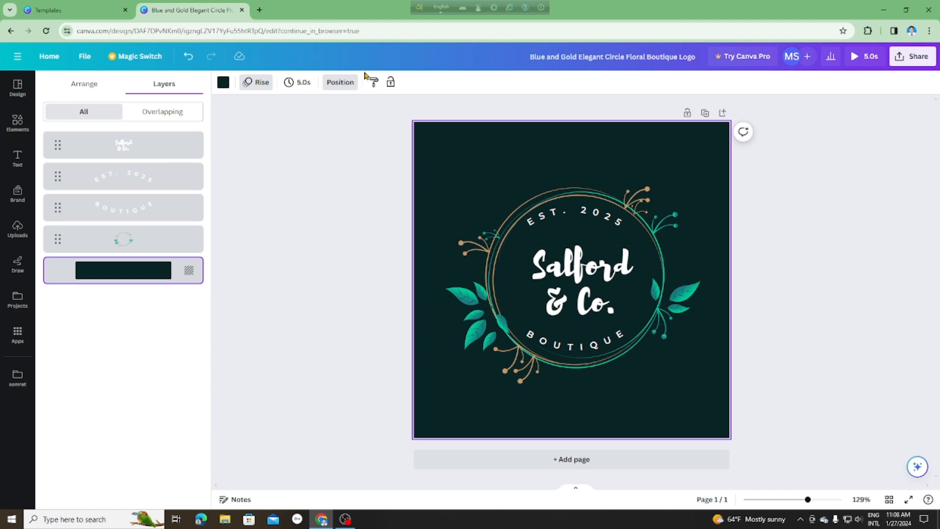
left_click(345, 82)
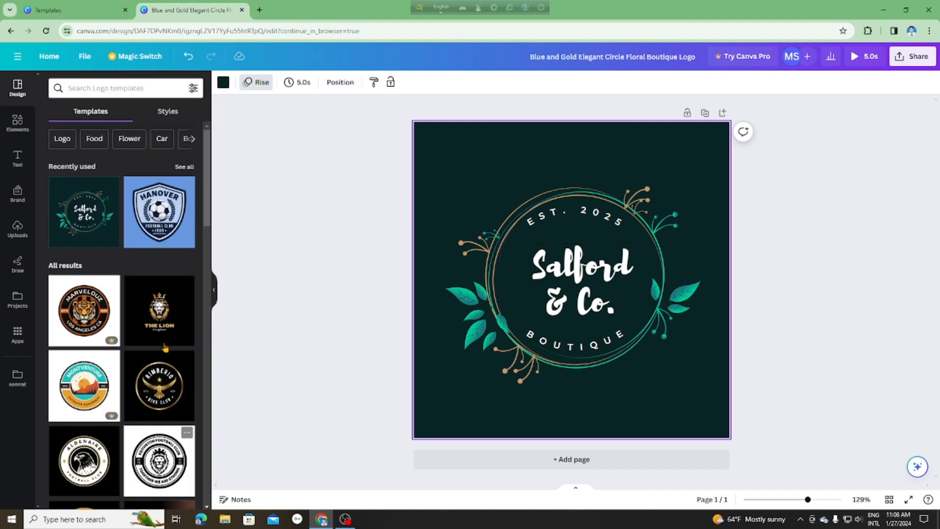
Step: Look at the image editing options for the floral wreath graphic and leave them without choosing an effect
left_click(605, 198)
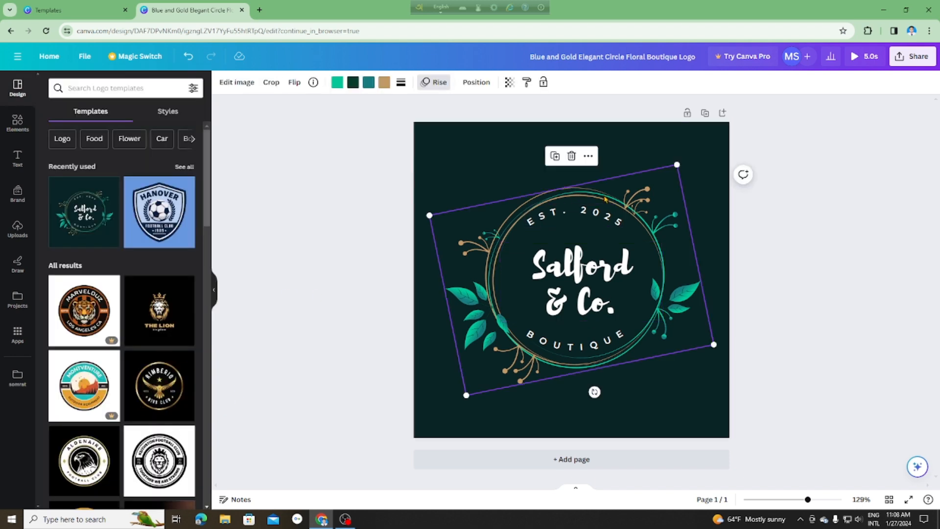
left_click(237, 83)
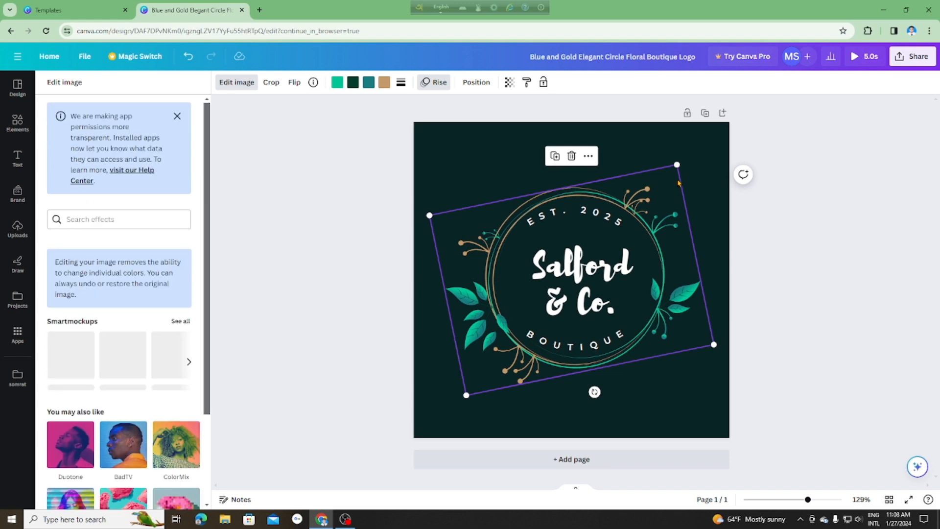
left_click(671, 132)
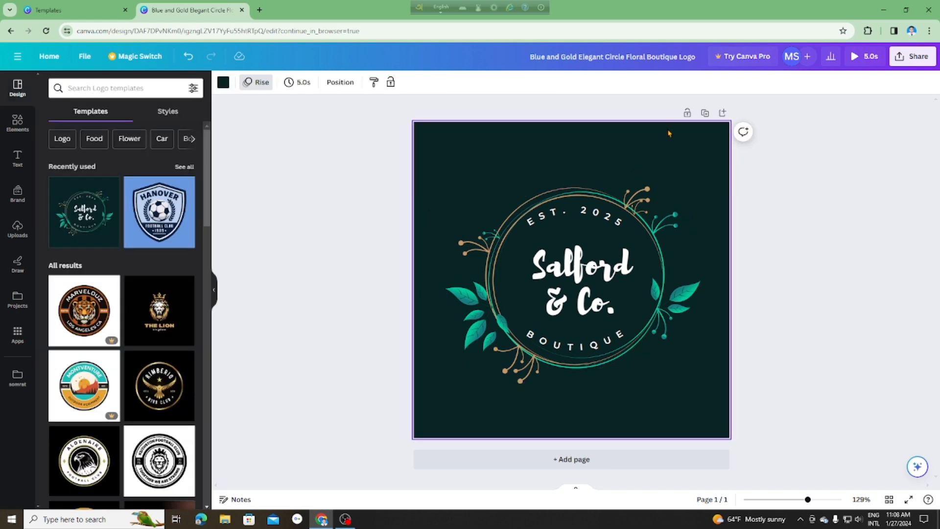
Step: Try the Tumble animation from the Exaggerate group on the whole logo page
left_click(259, 83)
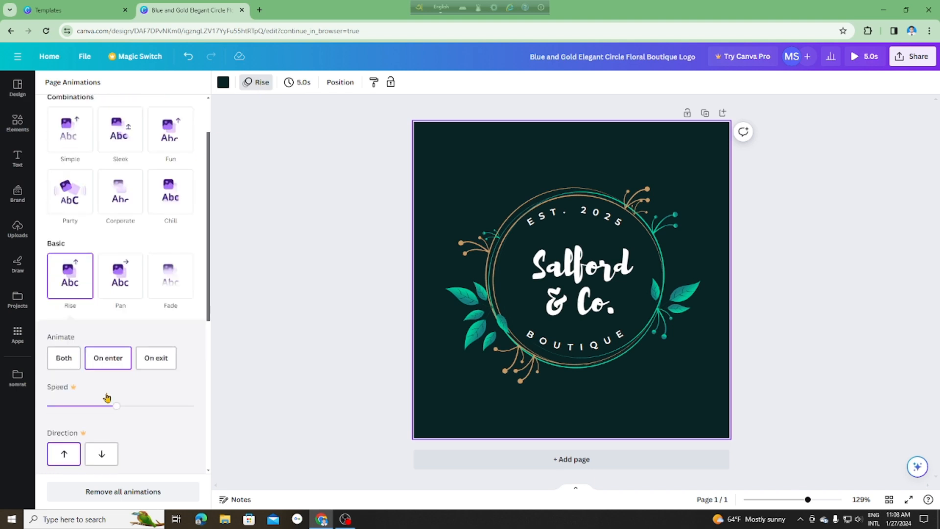
scroll(147, 406, "down", 5)
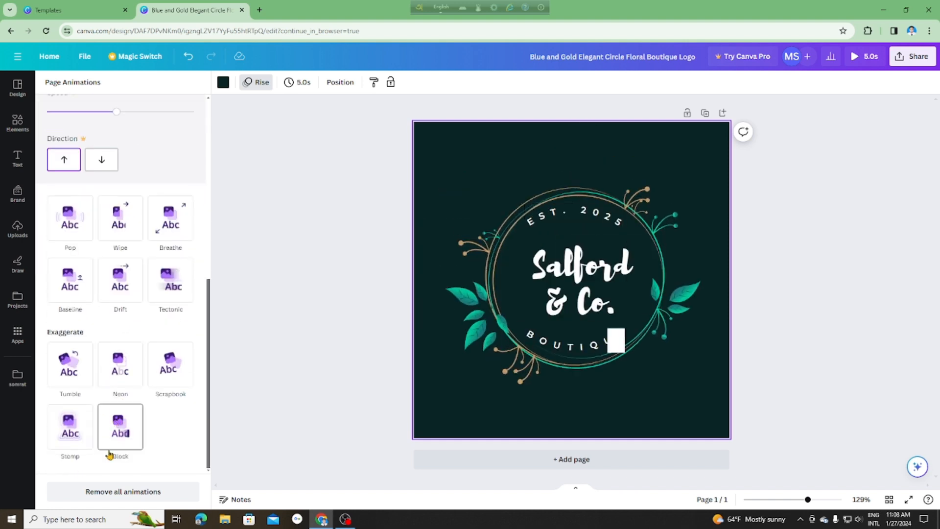
right_click(77, 376)
left_click(74, 374)
left_click(73, 373)
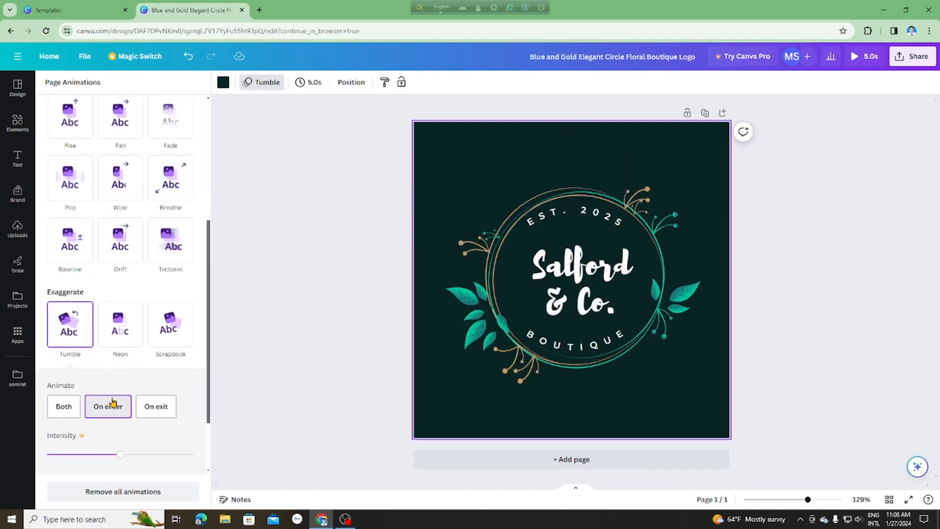
scroll(111, 399, "down", 2)
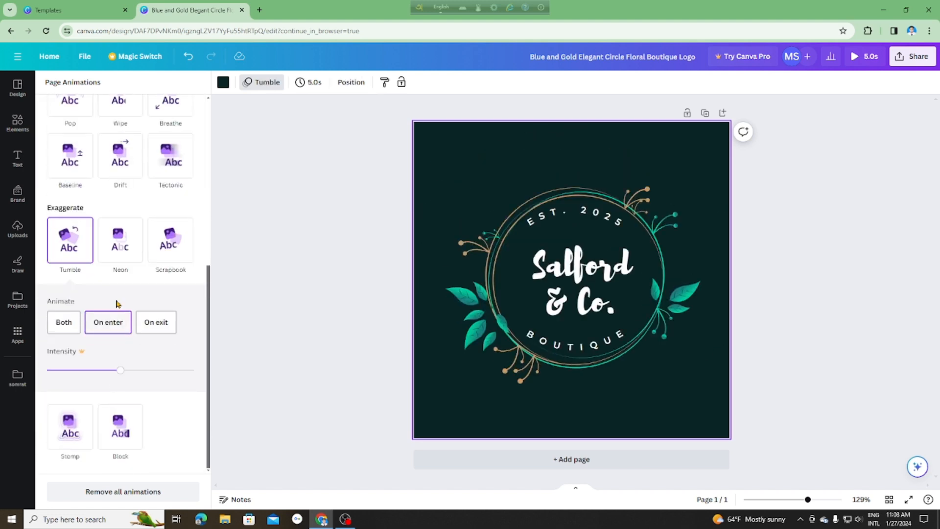
Step: Try the Neon and Scrapbook page animations, and apply Block to the logo page
left_click(126, 237)
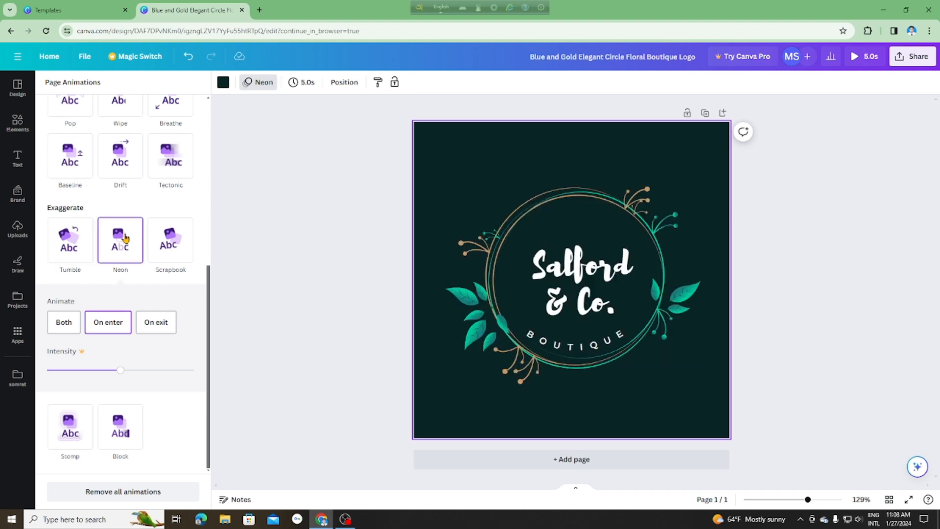
left_click(163, 244)
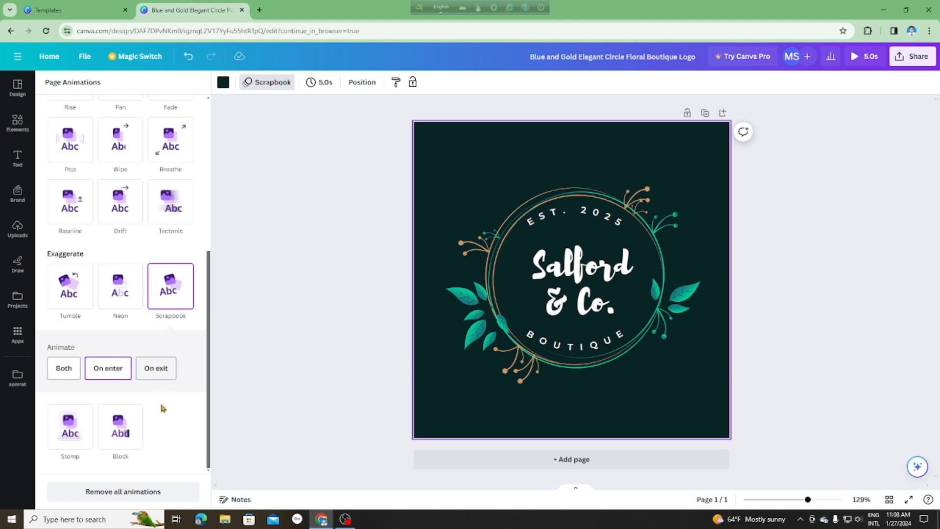
left_click(126, 434)
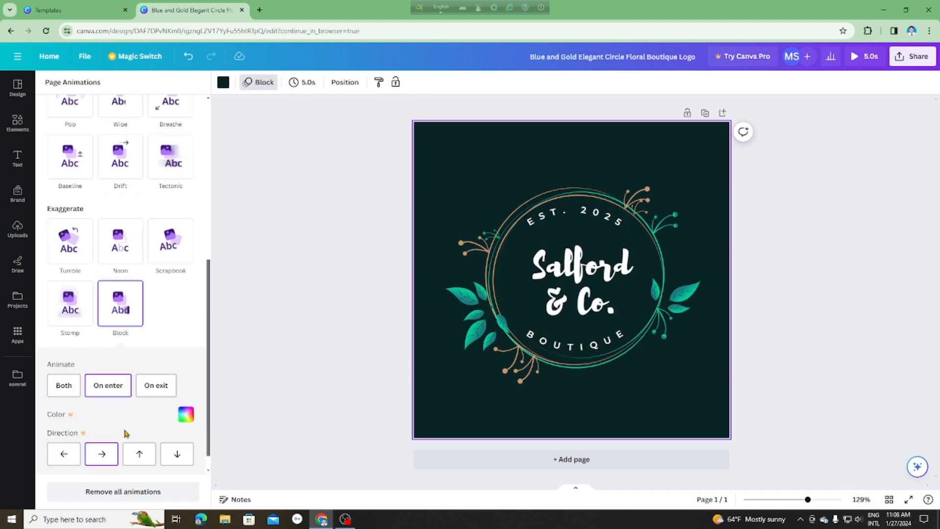
scroll(106, 424, "down", 1)
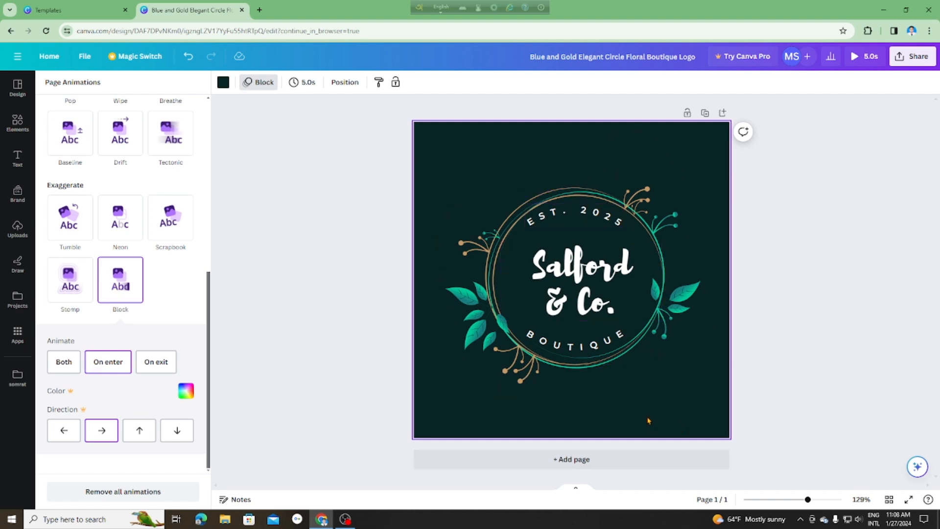
Step: Try the Typewriter and Ascend writing animations on the "EST. 2025" text, and apply Shift to it
left_click(580, 216)
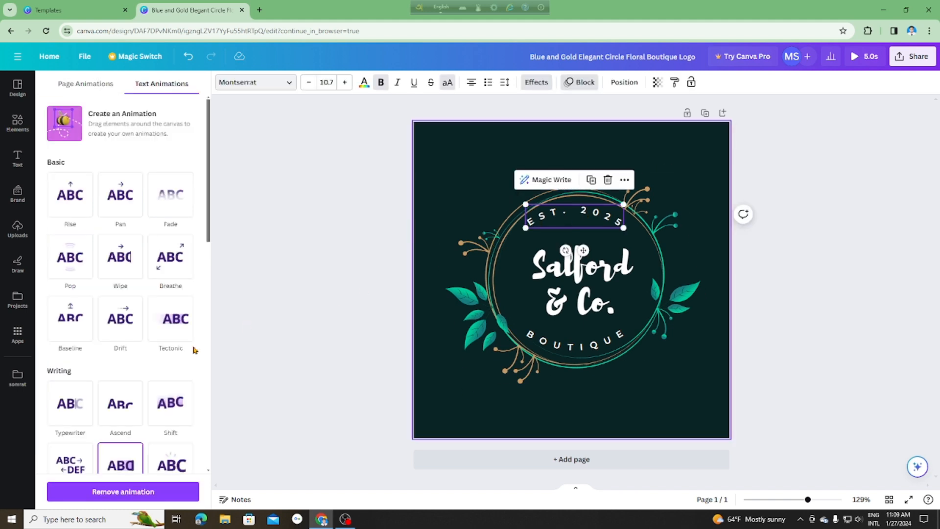
left_click(66, 404)
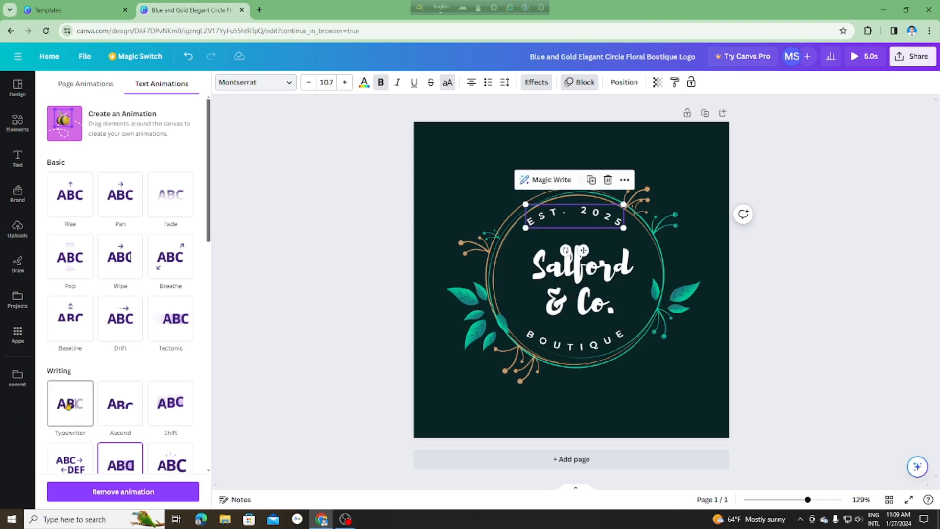
left_click(67, 405)
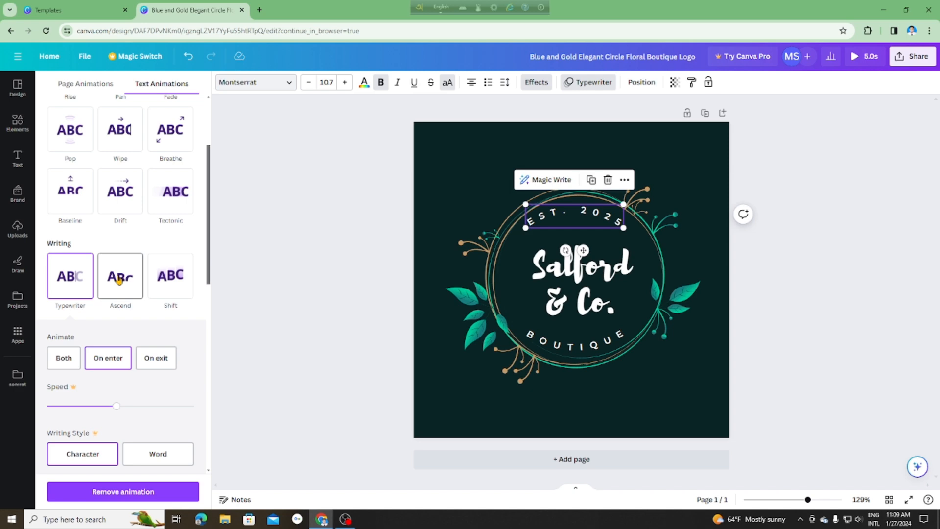
left_click(119, 278)
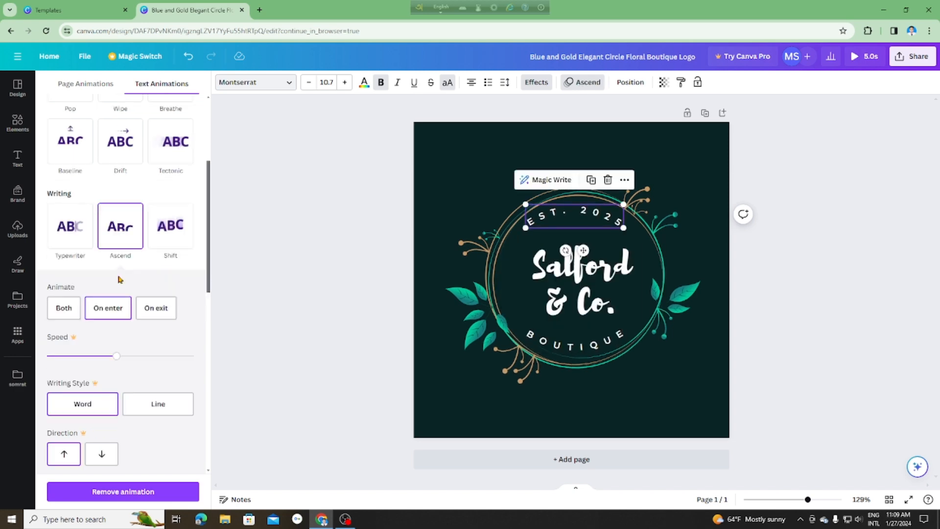
left_click(168, 234)
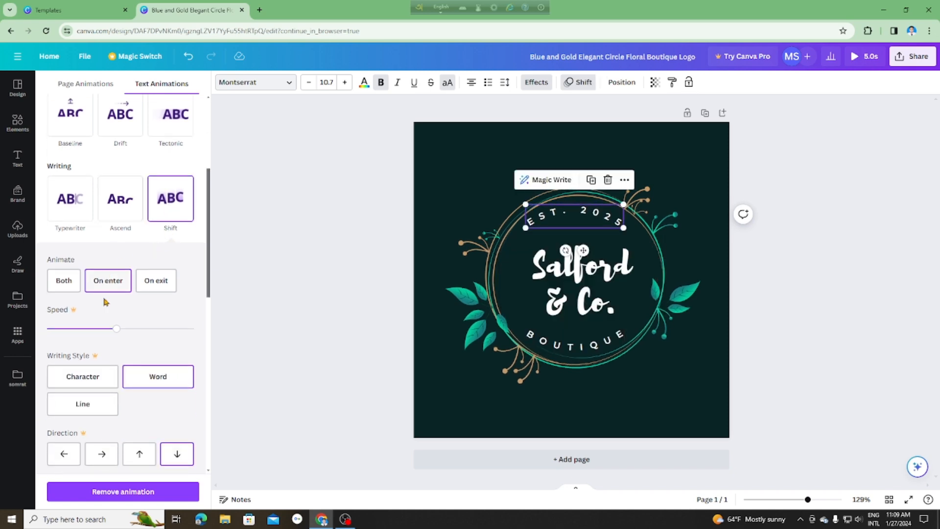
Step: Add the Flicker, Pulse and Wiggle motion effects to the "EST. 2025" text
scroll(113, 377, "down", 10)
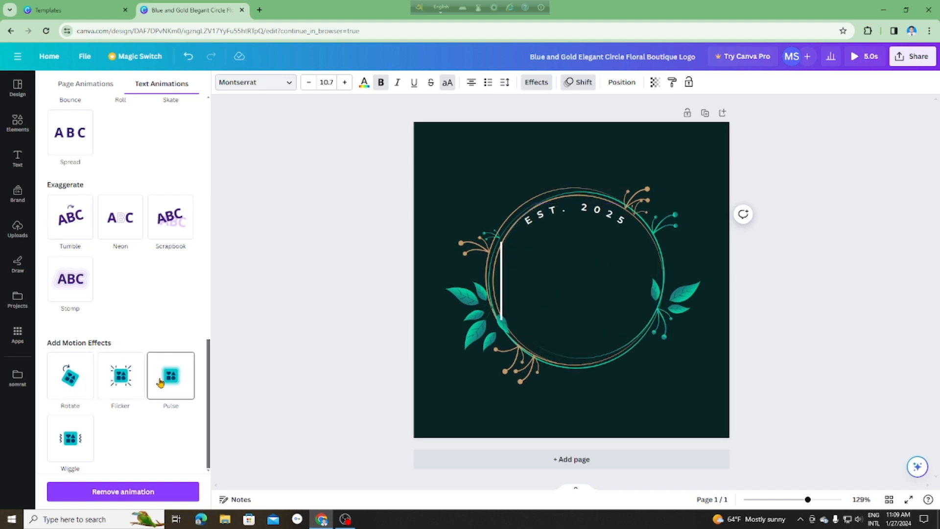
left_click(123, 382)
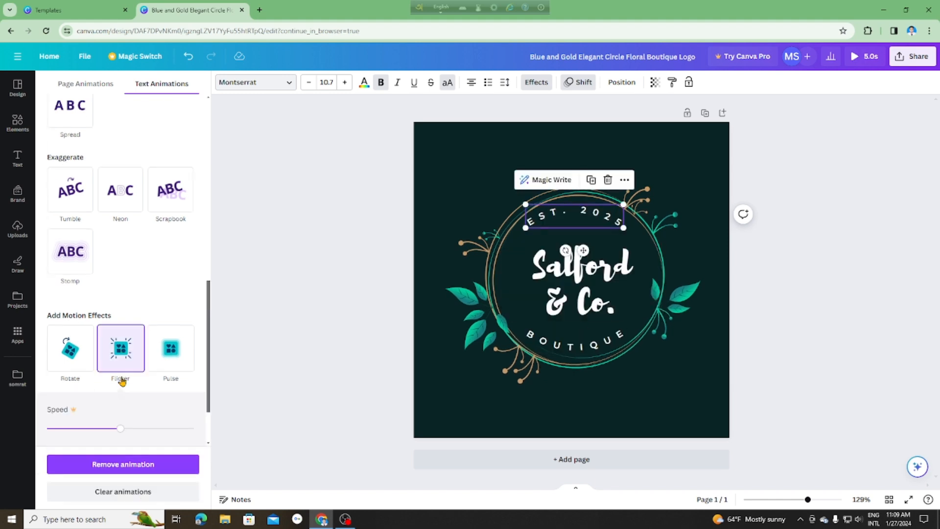
left_click(178, 351)
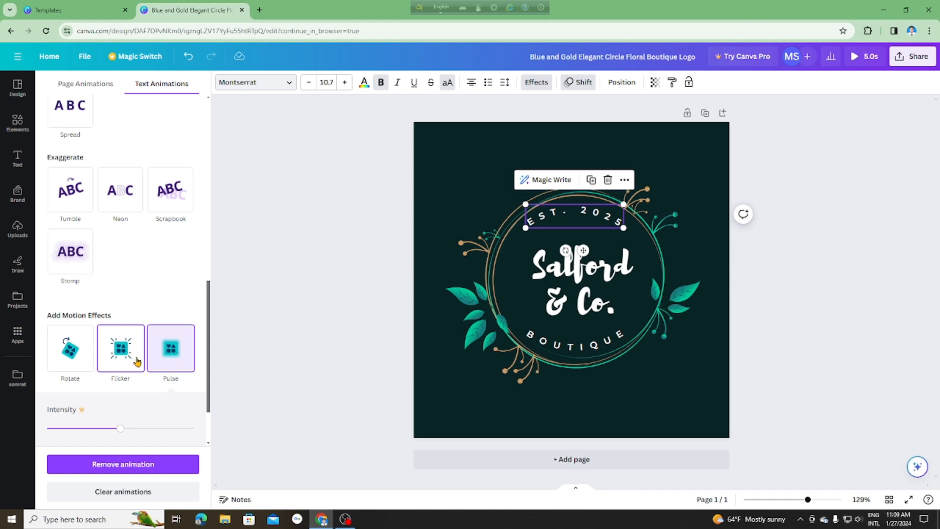
scroll(133, 368, "down", 2)
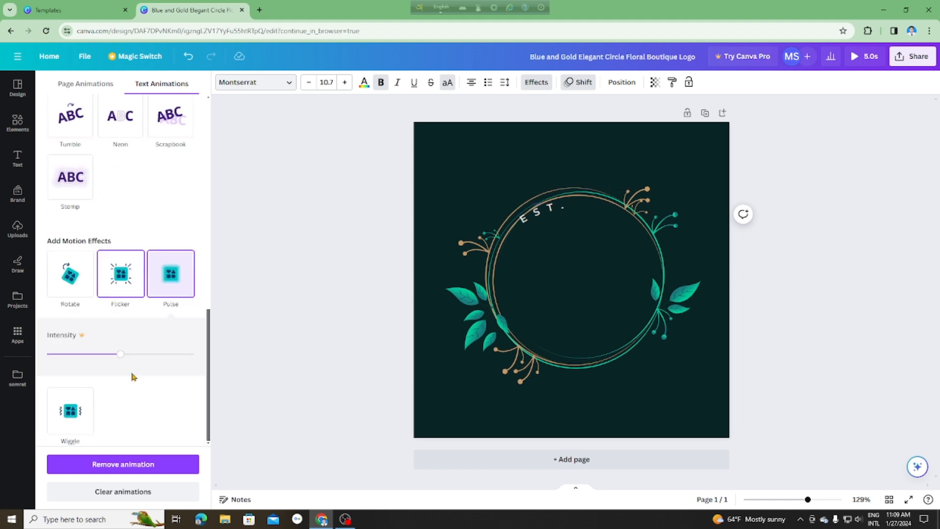
left_click(80, 416)
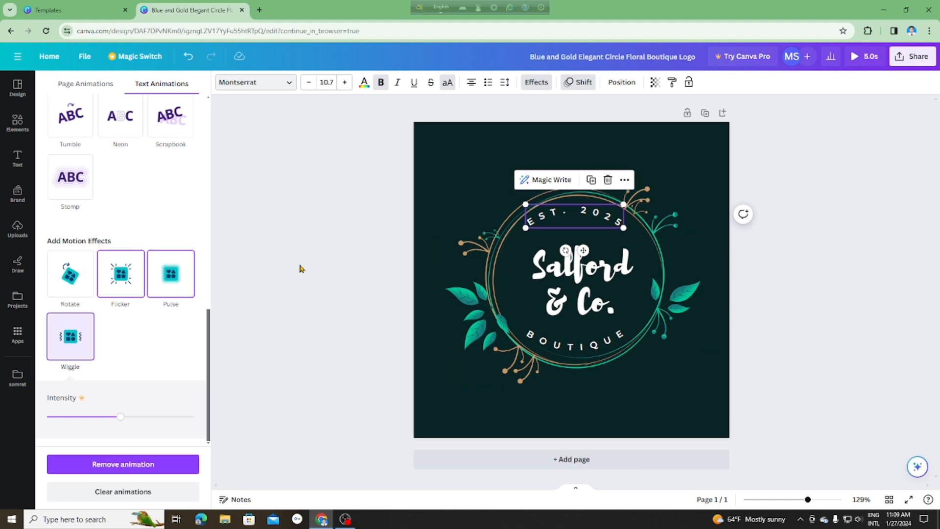
Step: Remove the Wiggle and Pulse motion effects from the "EST. 2025" text, keeping Flicker
left_click(122, 278)
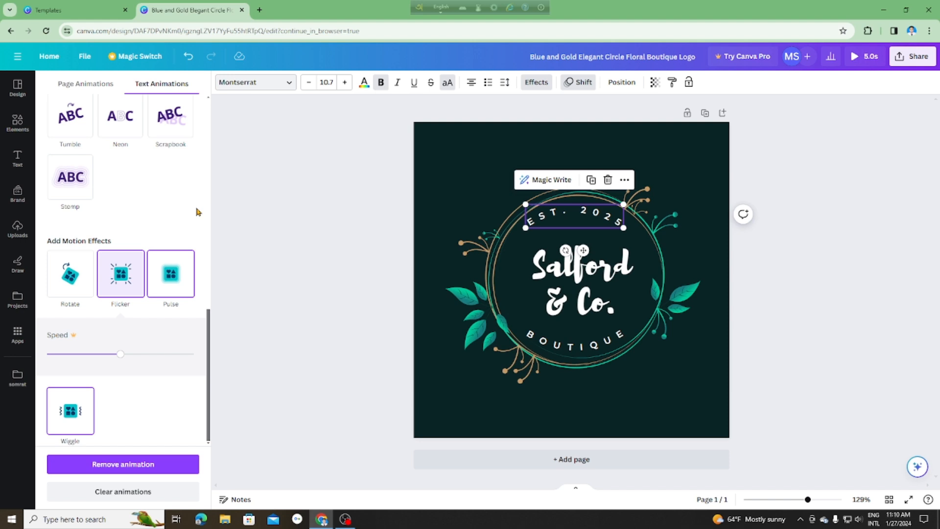
left_click(74, 419)
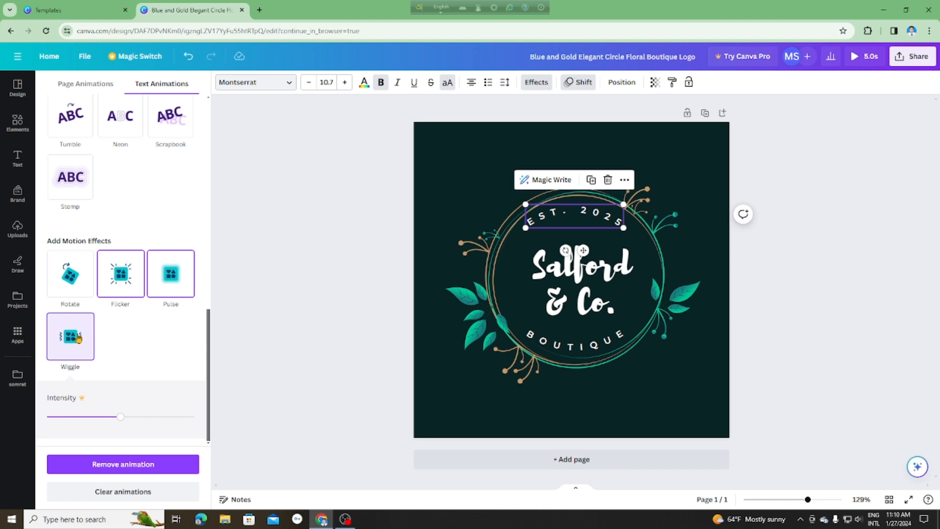
left_click(123, 469)
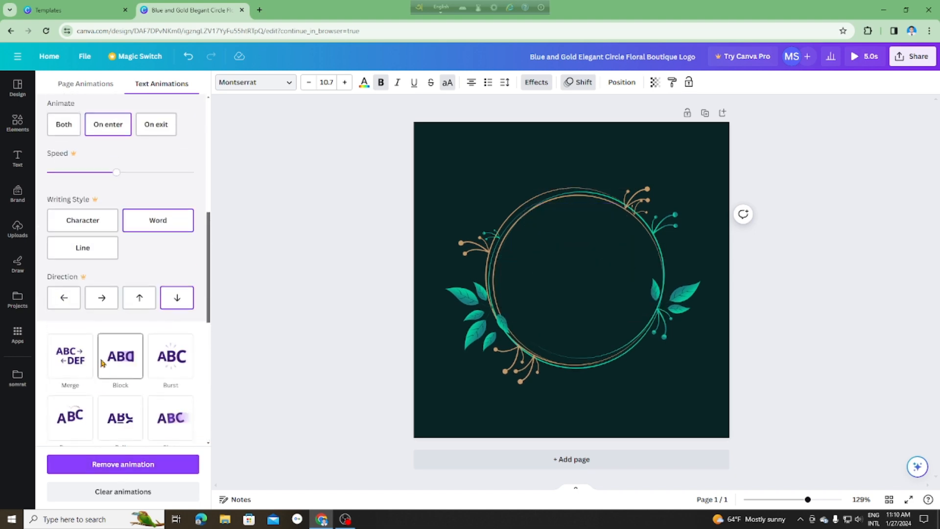
scroll(104, 364, "down", 7)
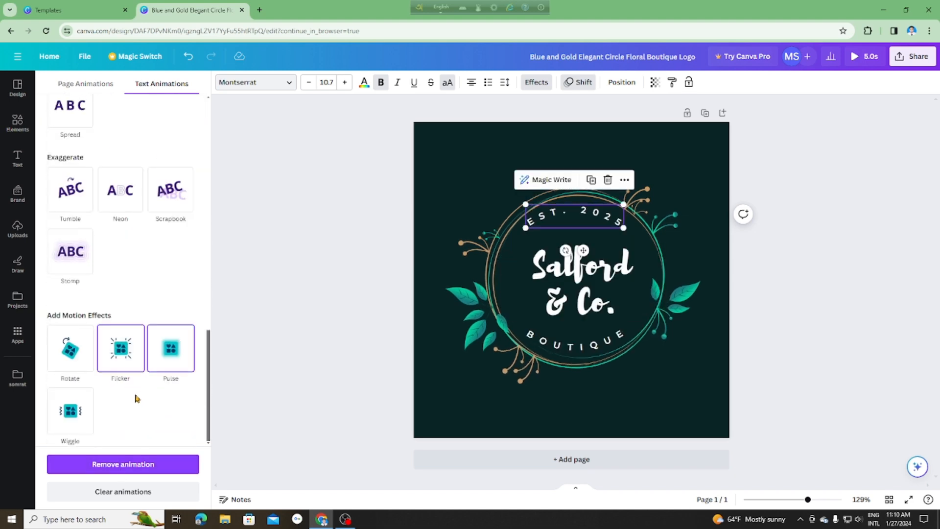
left_click(184, 361)
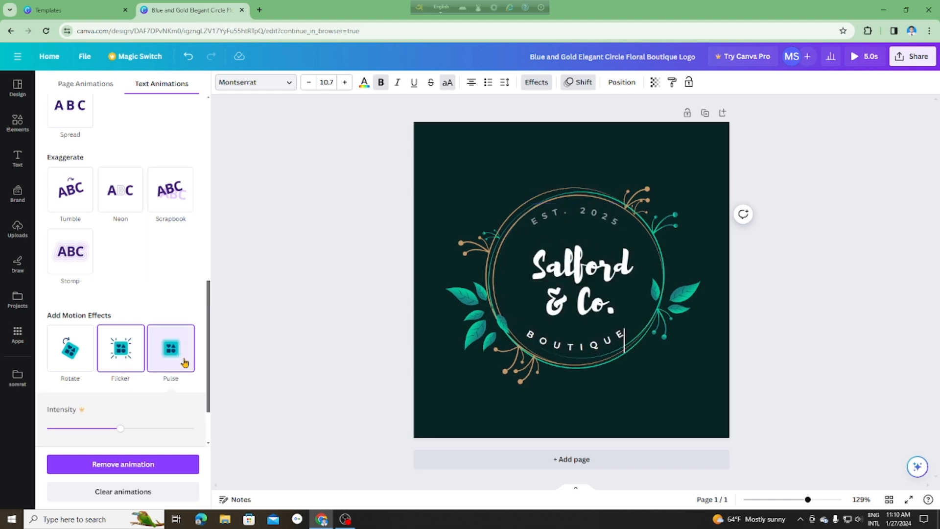
left_click(130, 464)
scroll(154, 300, "up", 5)
scroll(154, 299, "down", 5)
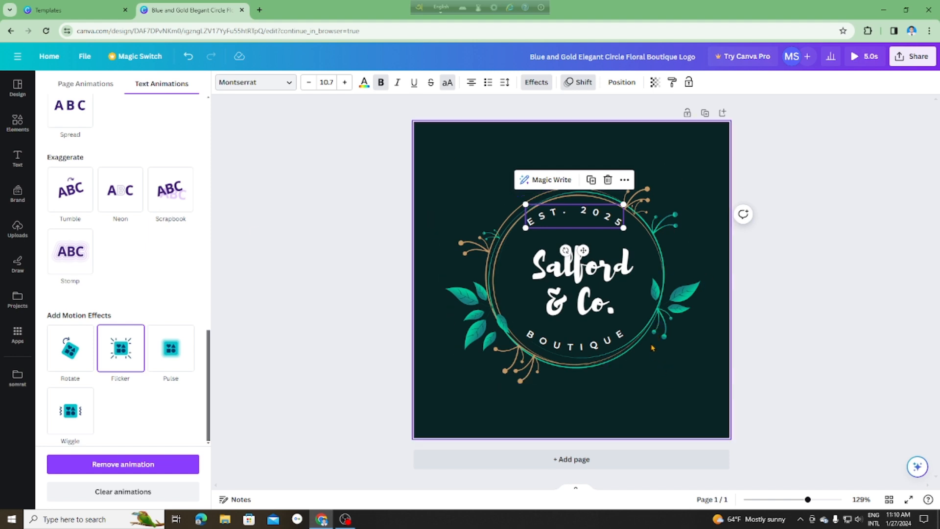
Step: Add the Rotate motion effect to the floral circle graphic around the logo text
left_click(591, 282)
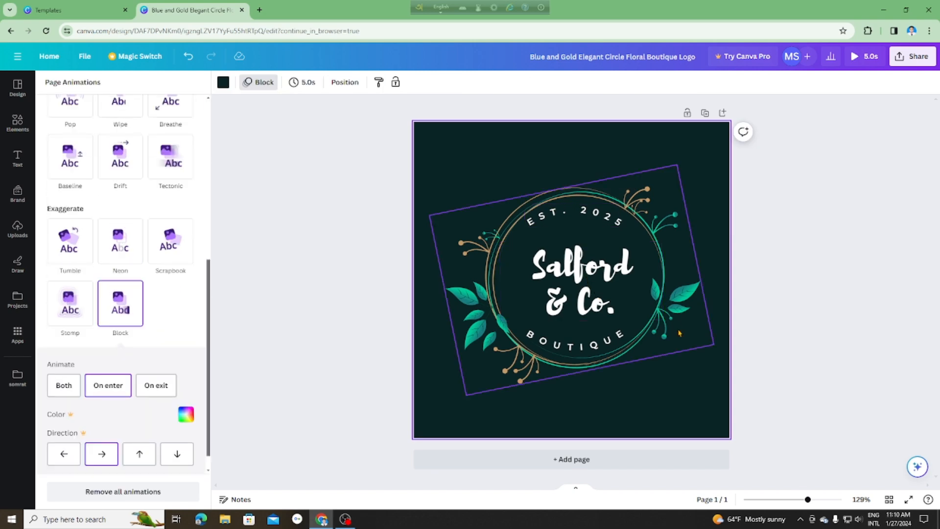
left_click(654, 238)
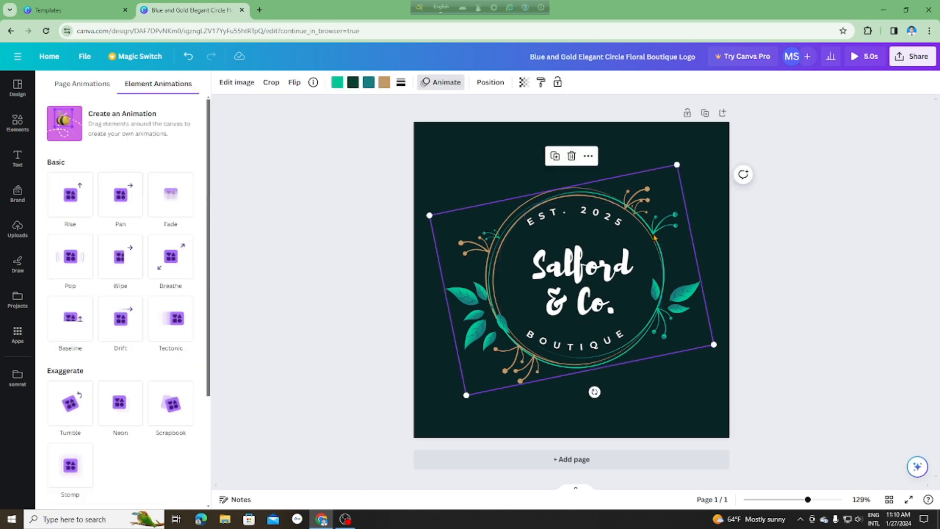
scroll(129, 362, "down", 3)
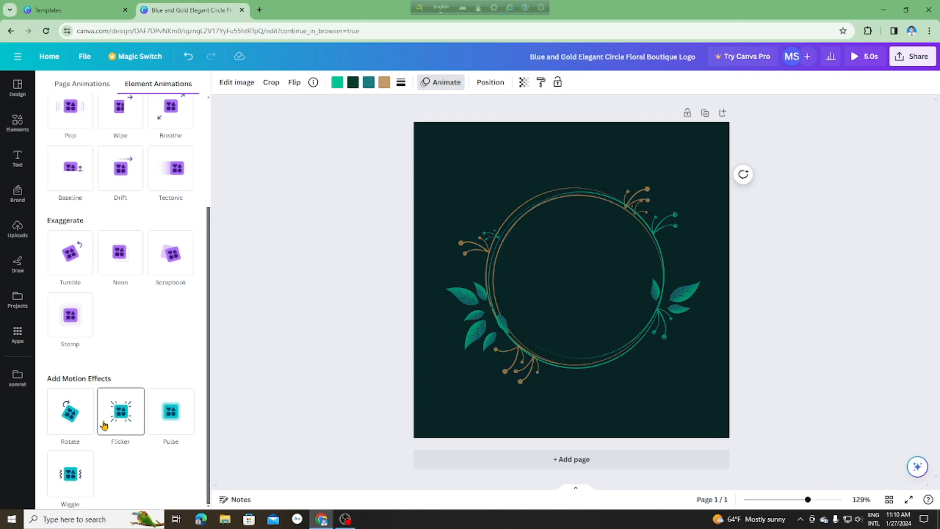
left_click(76, 408)
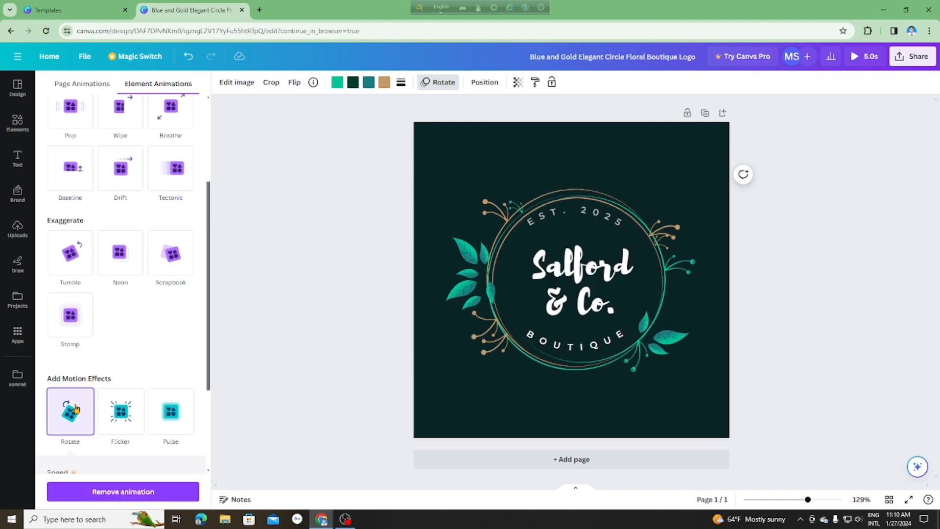
left_click(639, 411)
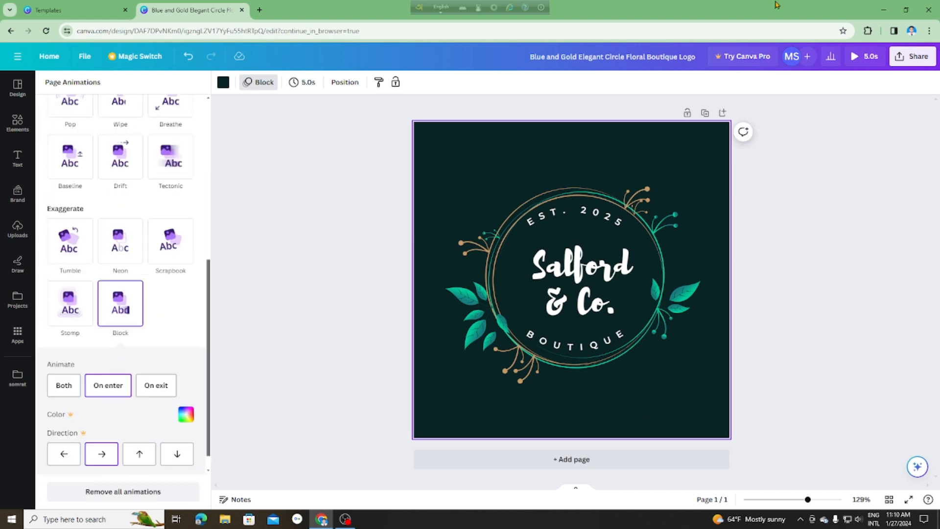
Step: Preview the logo animation with the rotating floral circle, replay it, and return to the editor
left_click(855, 57)
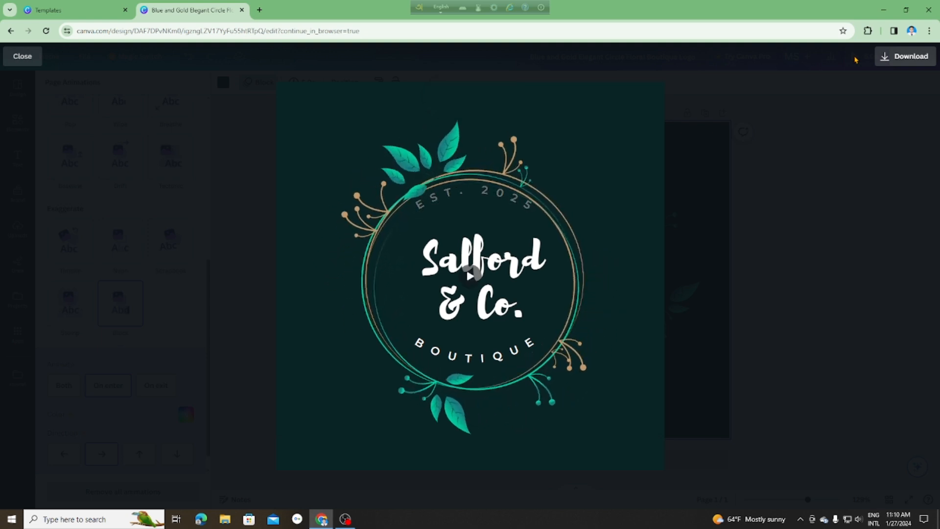
left_click(471, 277)
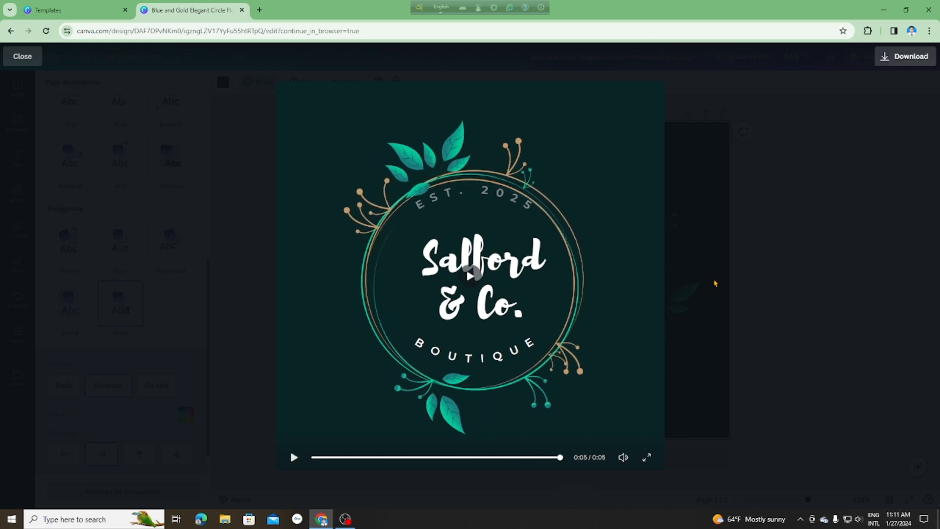
left_click(21, 57)
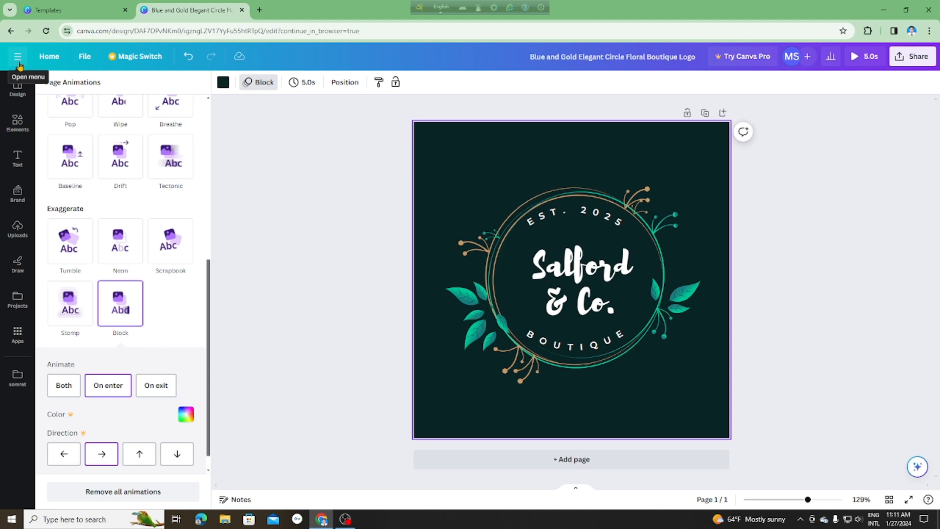
Step: Apply the Merge writing animation to the "Salford & Co." text and add the Pulse motion effect
left_click(561, 285)
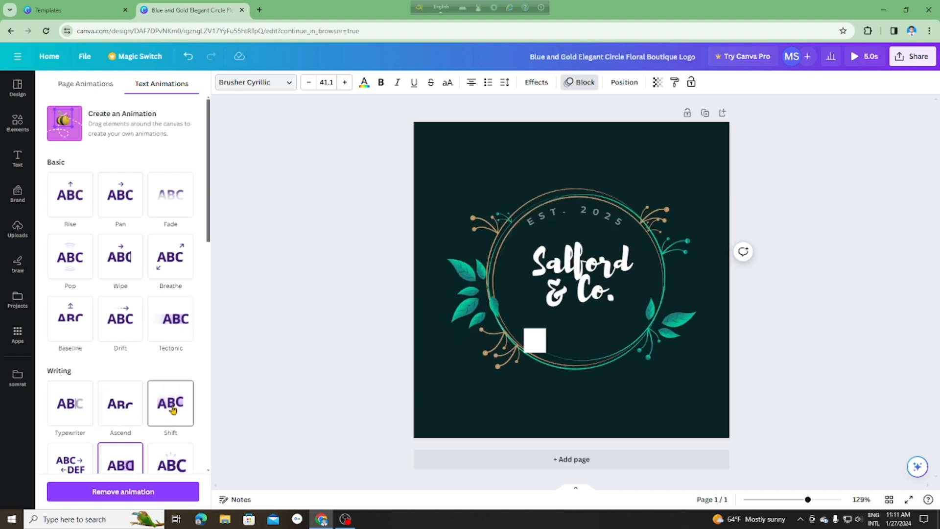
scroll(172, 409, "down", 4)
scroll(173, 409, "down", 1)
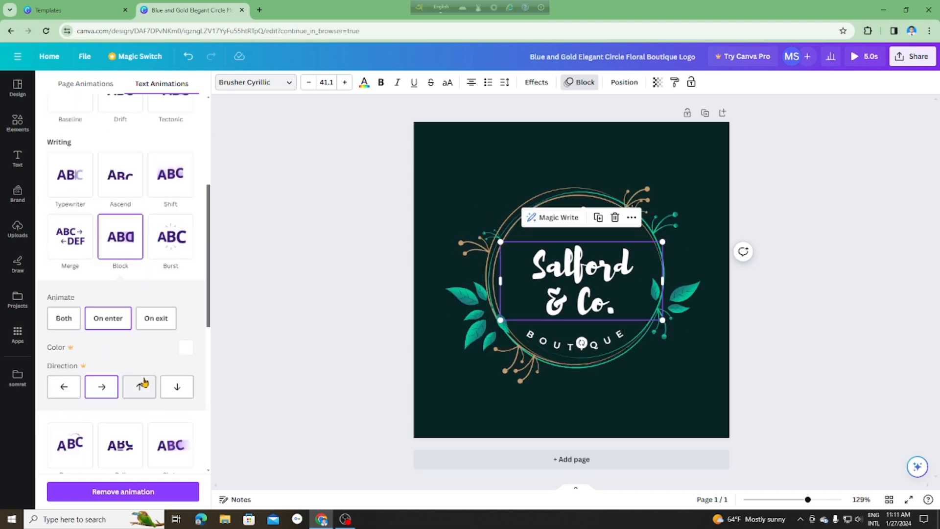
left_click(84, 241)
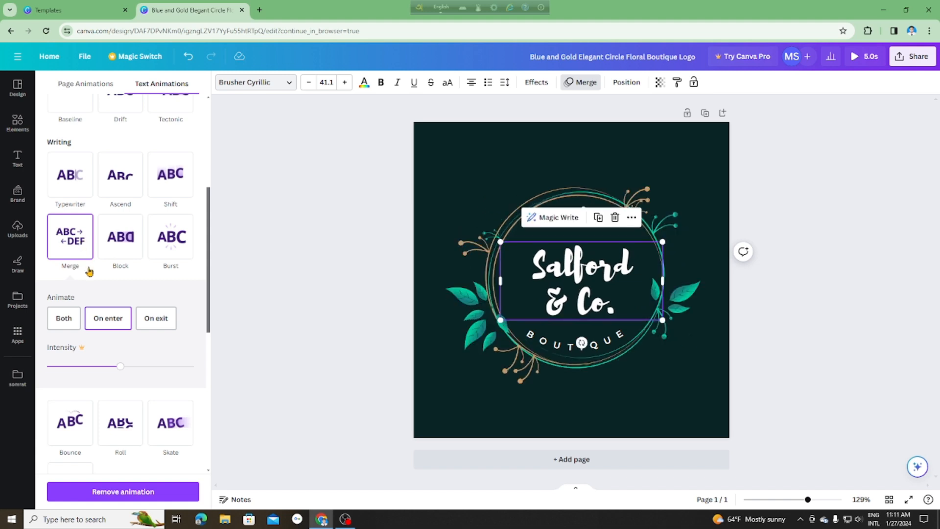
scroll(147, 279, "down", 3)
scroll(151, 289, "down", 5)
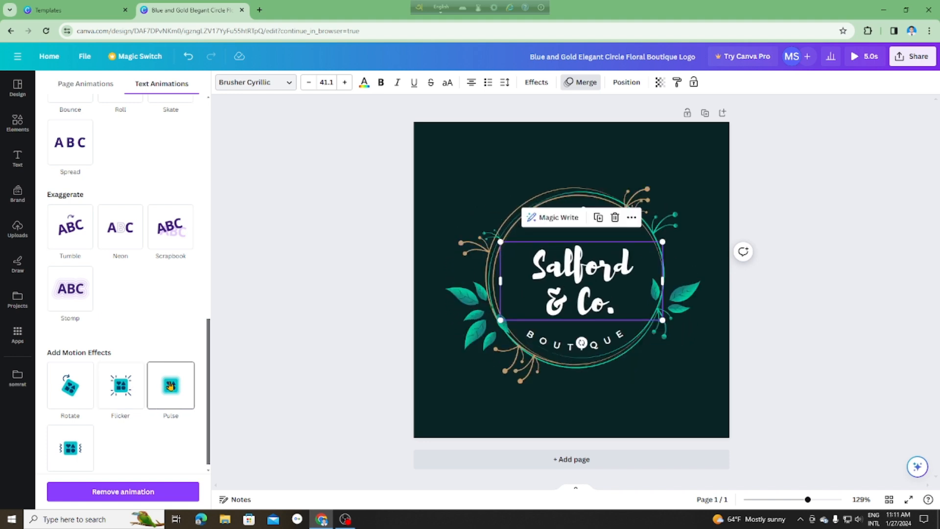
left_click(181, 411)
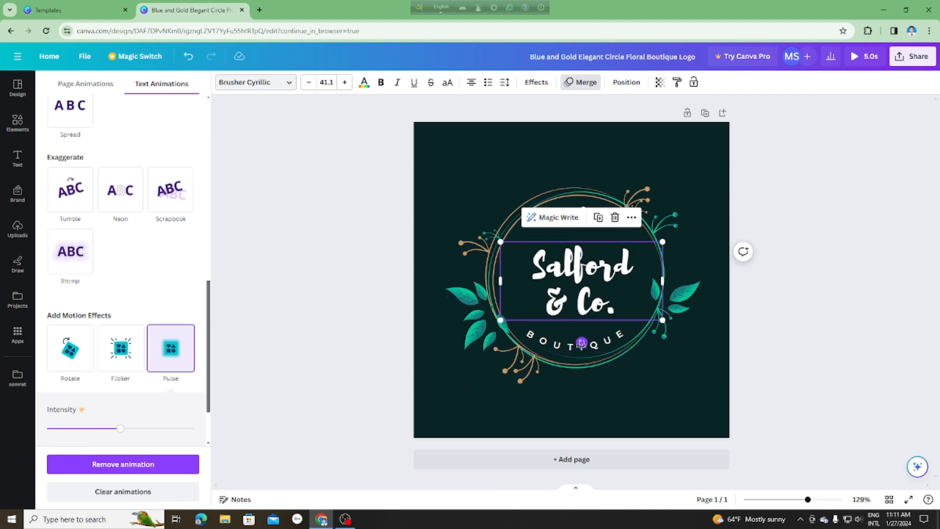
Step: Apply the Burst writing animation to the "BOUTIQUE" text
right_click(605, 343)
mouse_move(607, 341)
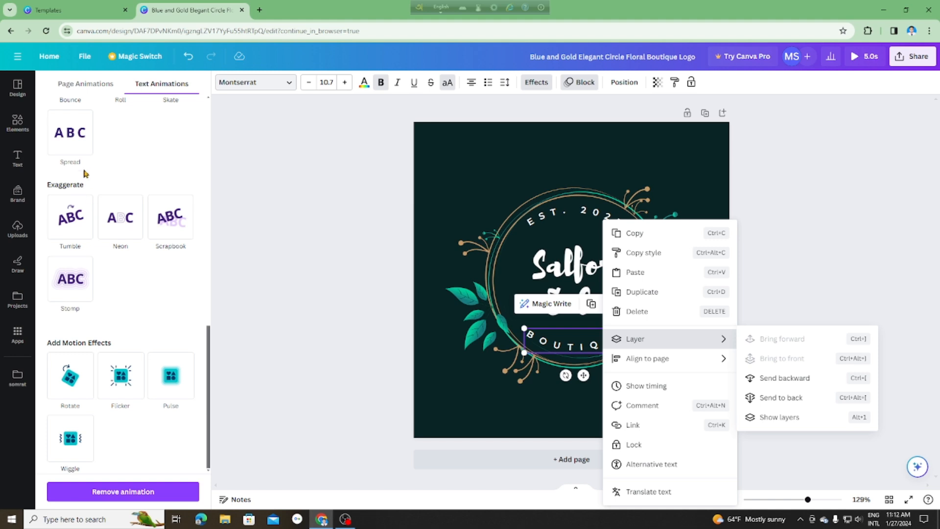
left_click(800, 244)
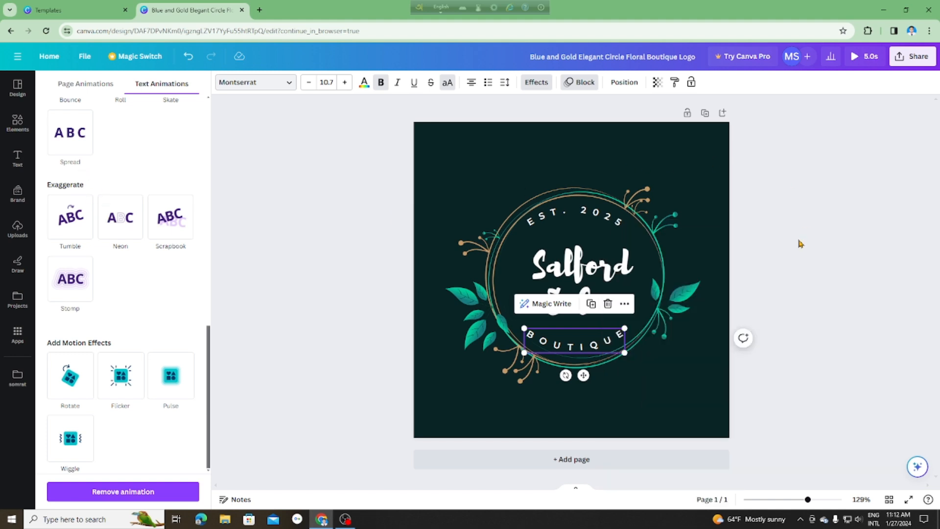
scroll(157, 256, "up", 7)
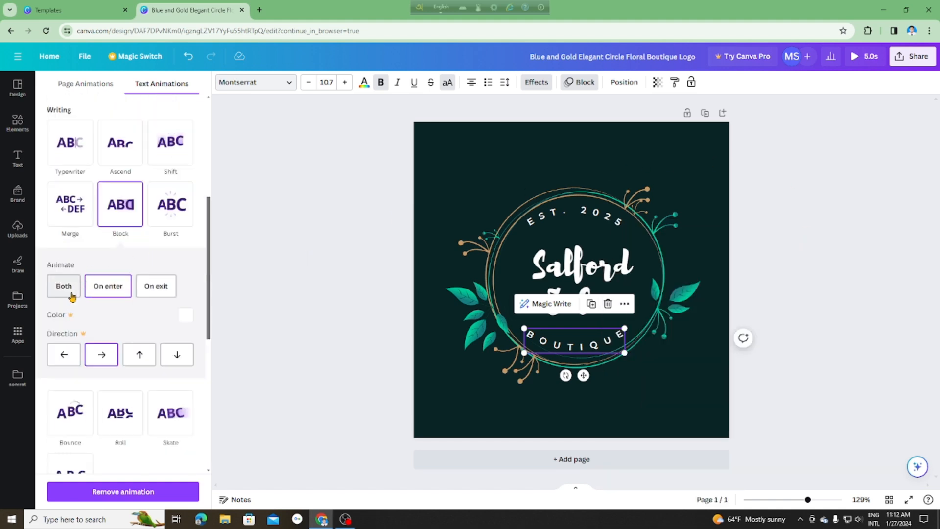
scroll(105, 329, "down", 3)
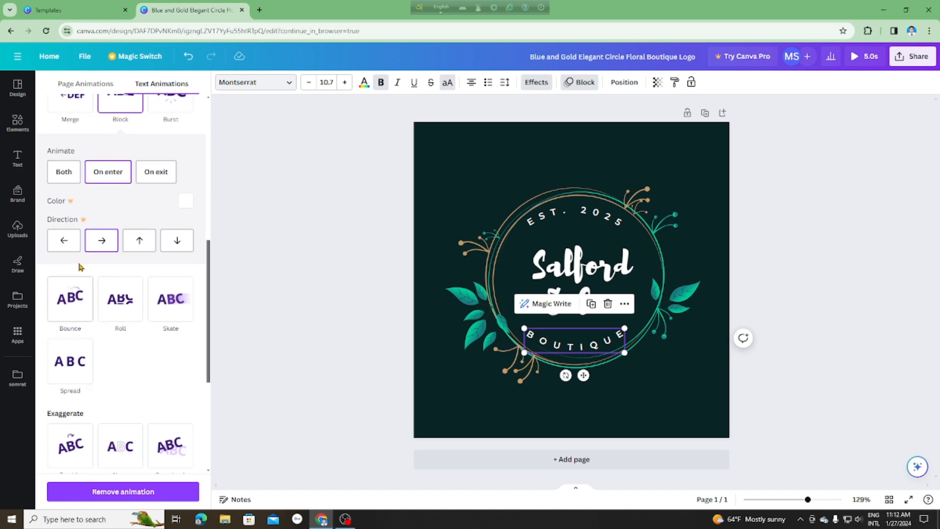
scroll(56, 282, "up", 3)
right_click(55, 111)
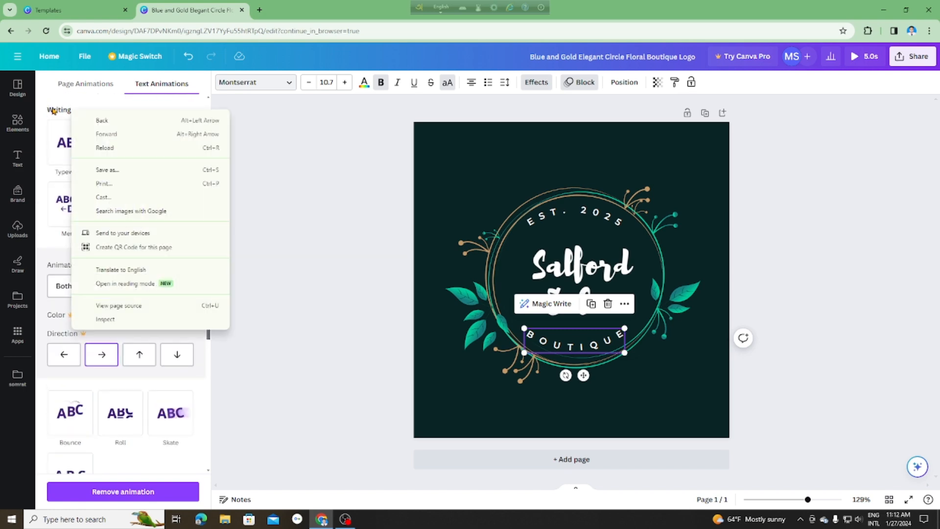
left_click(62, 108)
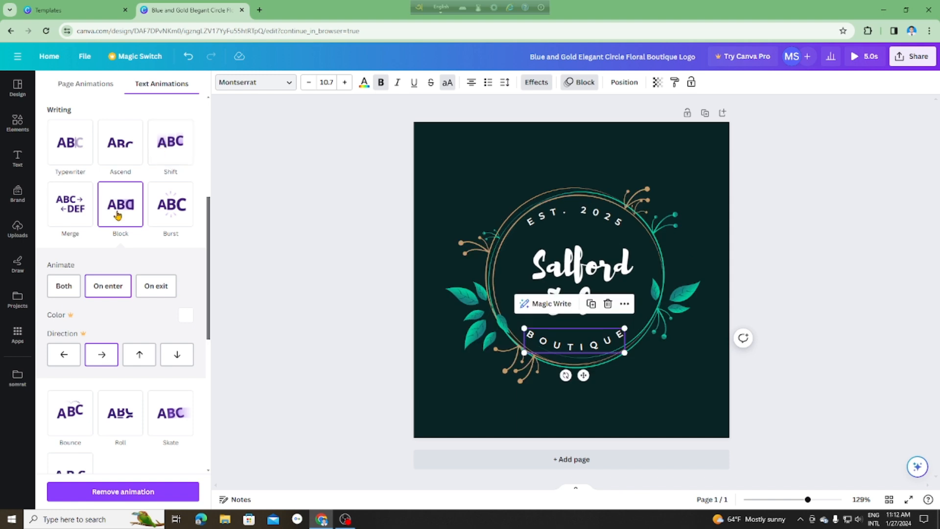
left_click(168, 208)
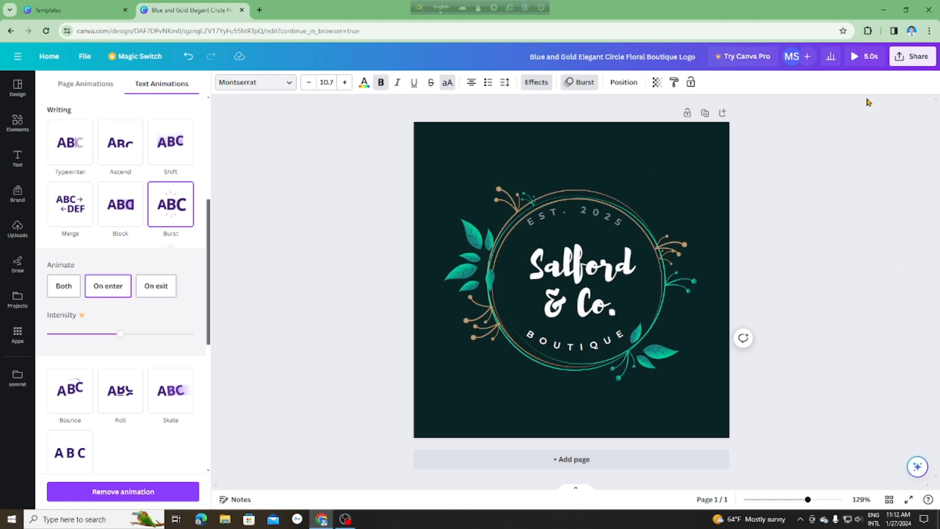
Step: Preview the logo with the Merge, Pulse and Burst text animations, replay it, and return to the editor
right_click(856, 61)
left_click(860, 62)
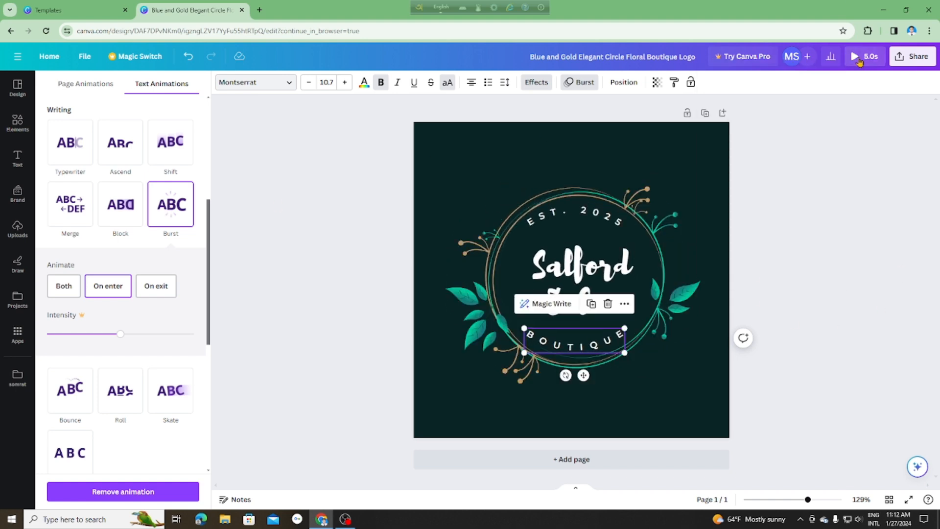
left_click(859, 61)
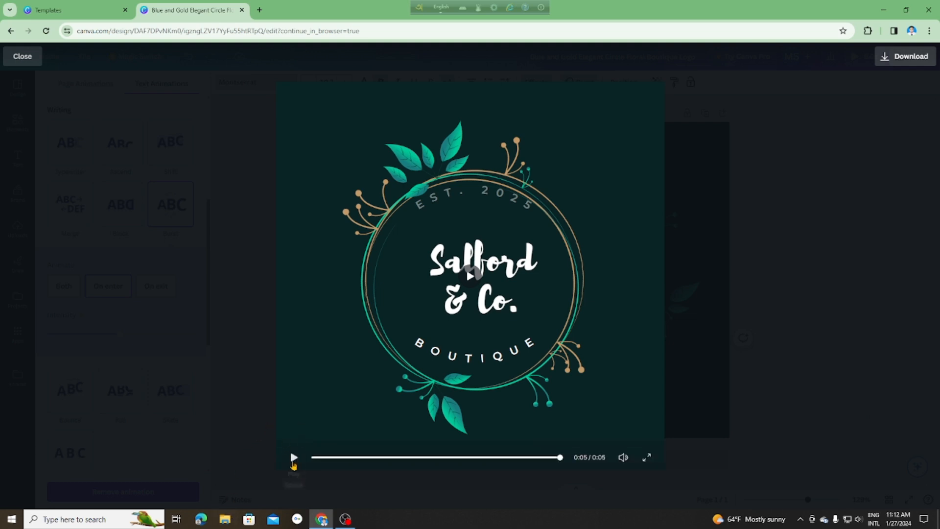
left_click(294, 458)
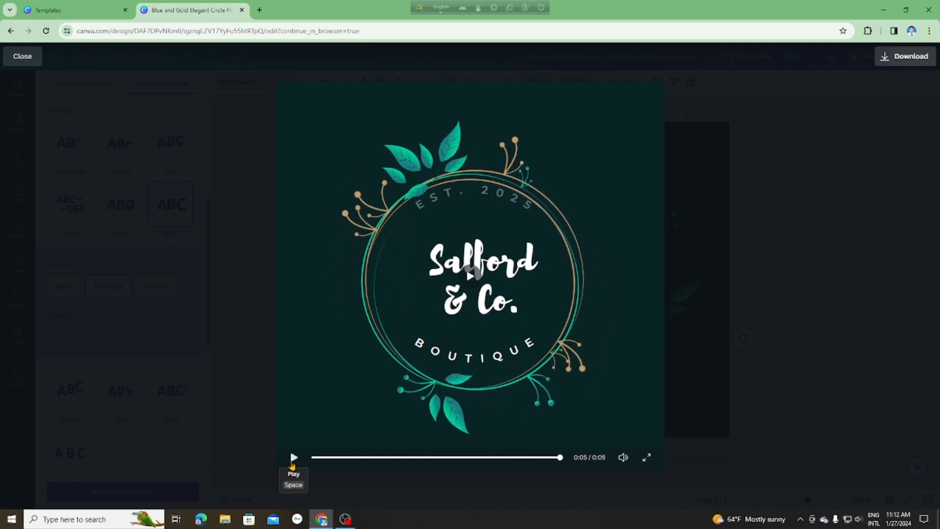
left_click(39, 57)
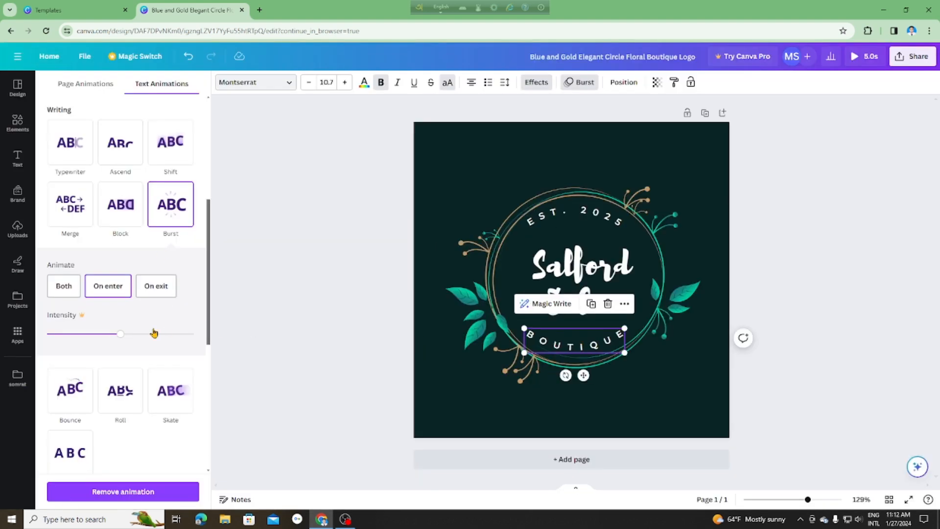
scroll(201, 322, "down", 6)
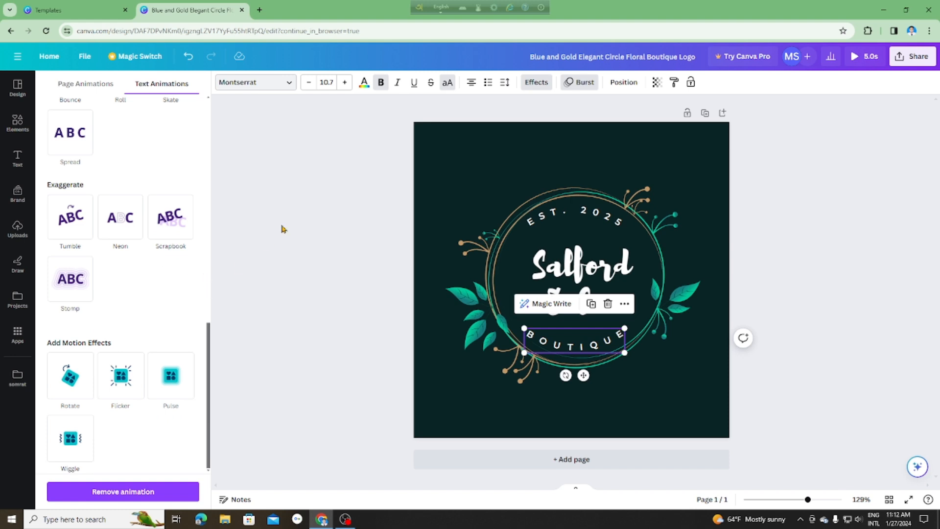
scroll(151, 235, "up", 10)
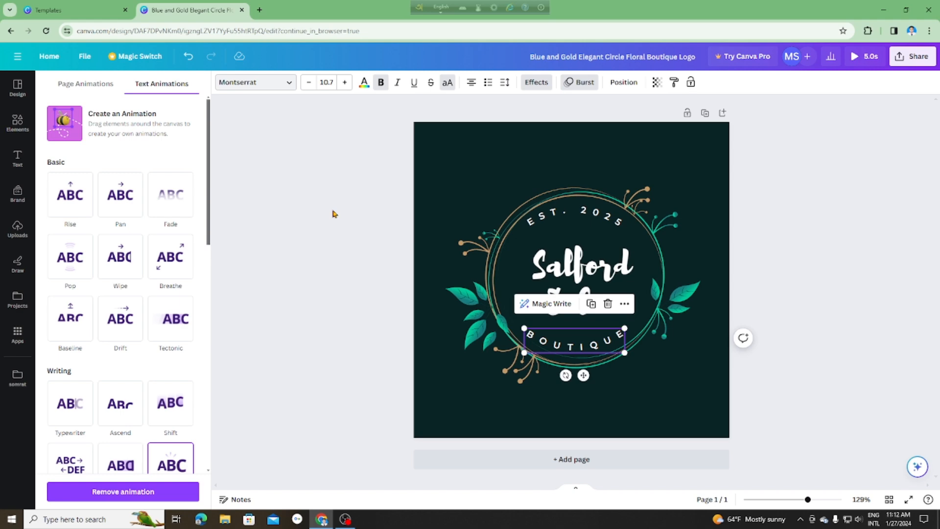
Step: Set the logo page's timing to 30.0 seconds
left_click(305, 86)
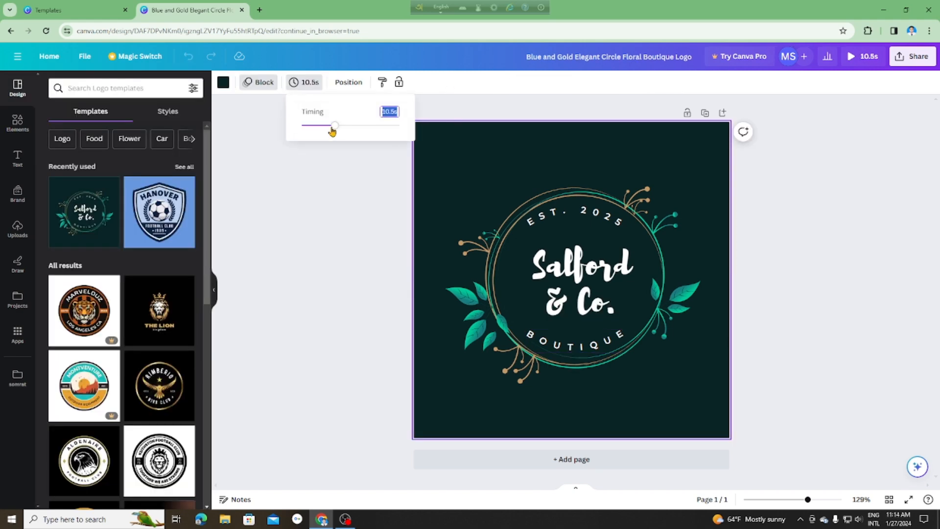
right_click(333, 126)
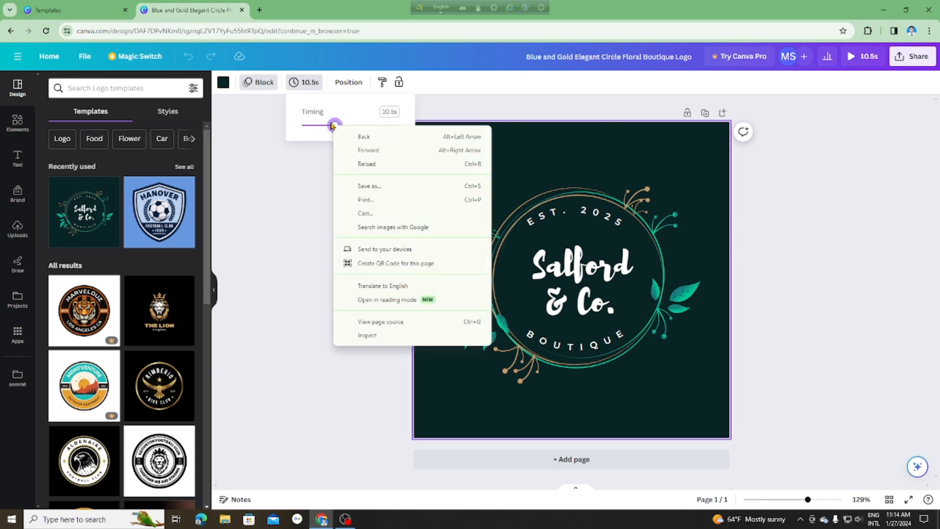
left_click(331, 125)
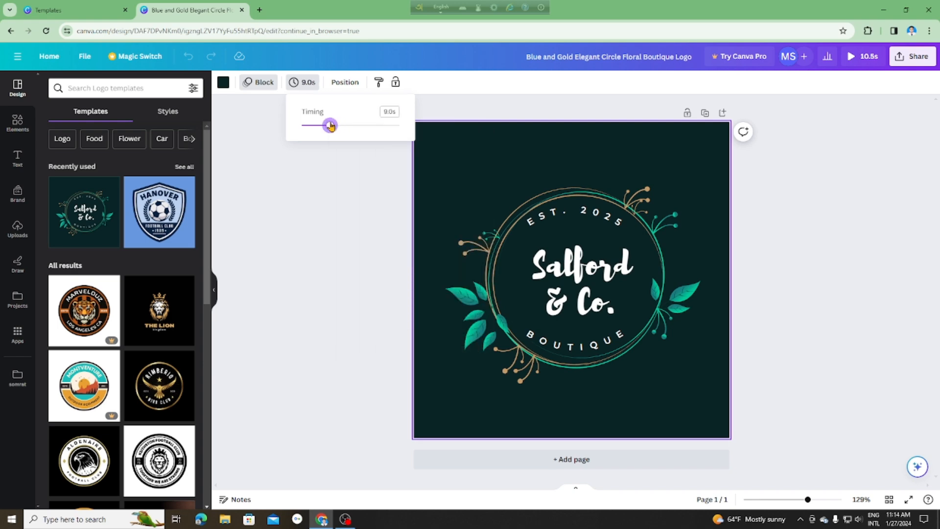
left_click(399, 126)
left_click_drag(398, 126, 402, 128)
right_click(402, 128)
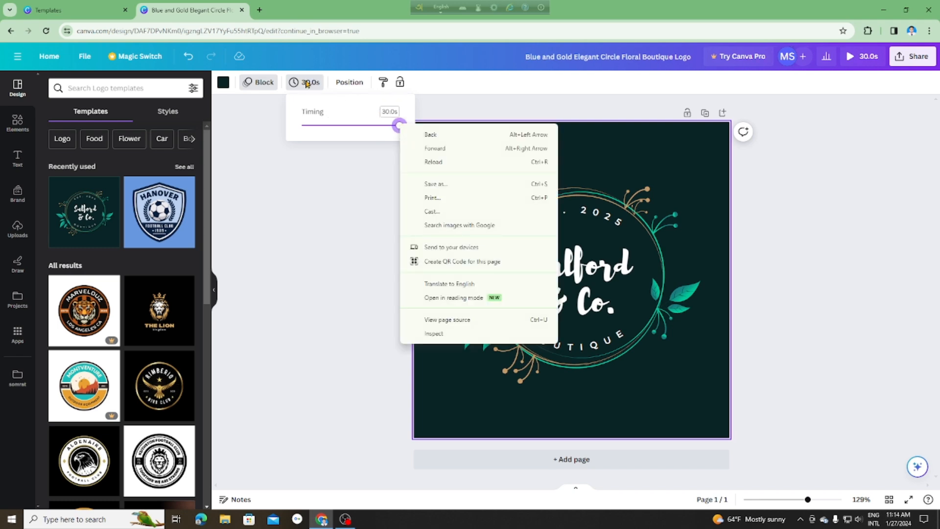
left_click(461, 104)
Step: Preview the 30-second logo animation, restart it from the beginning, play it through, and return to the editor
left_click(860, 57)
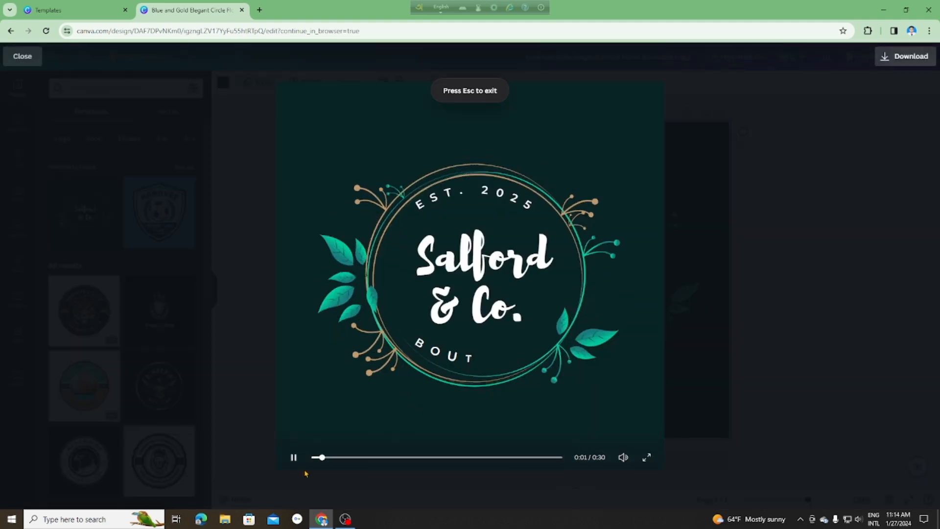
left_click(295, 458)
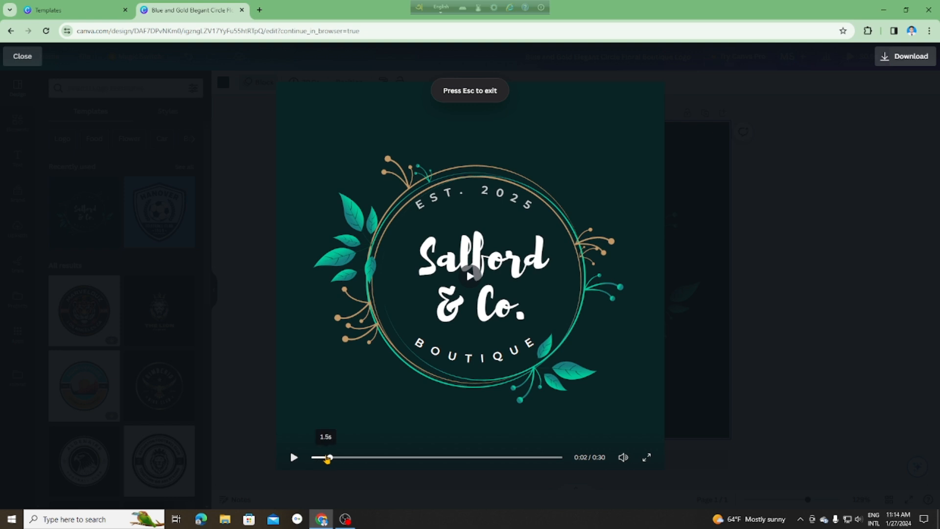
right_click(297, 459)
left_click(312, 457)
right_click(314, 459)
left_click(294, 458)
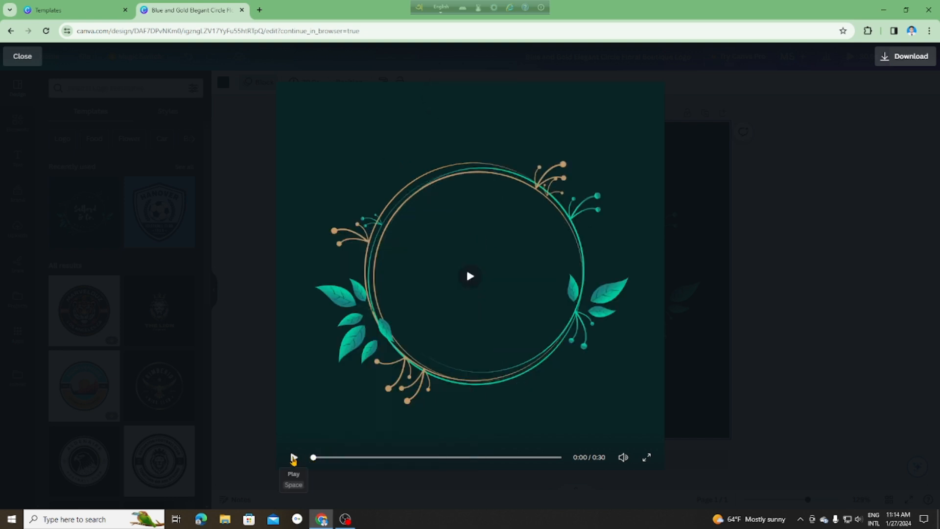
left_click(294, 457)
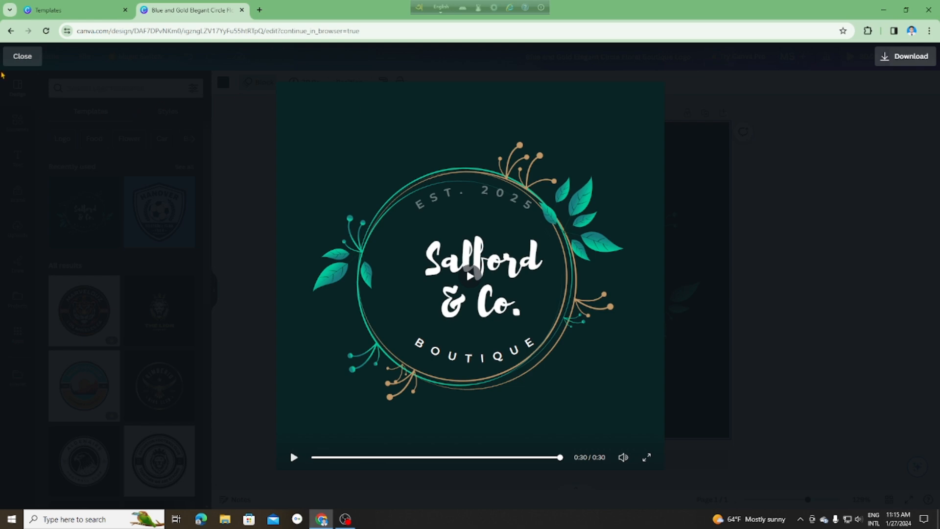
left_click(21, 56)
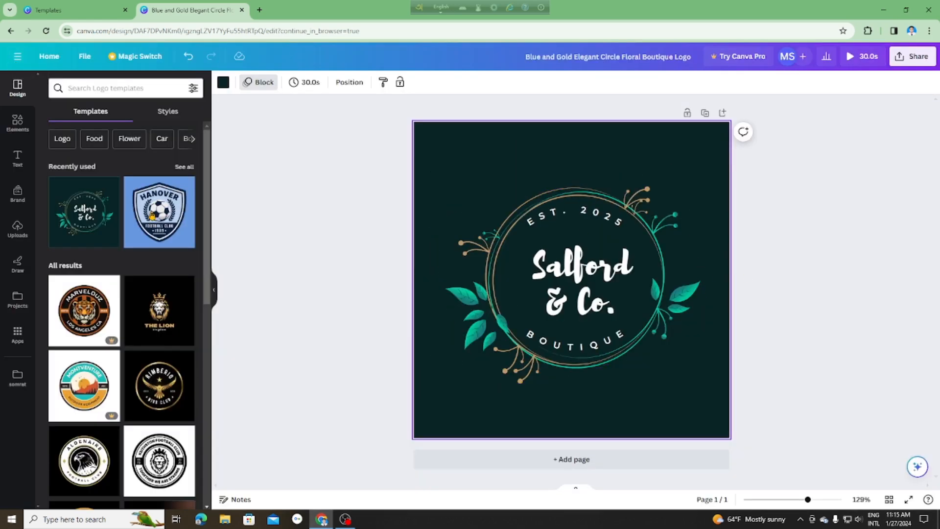
Step: Replace the floral logo with the Colorful Abstract Illustrative Cricket Club Sports Logo template
scroll(88, 313, "down", 10)
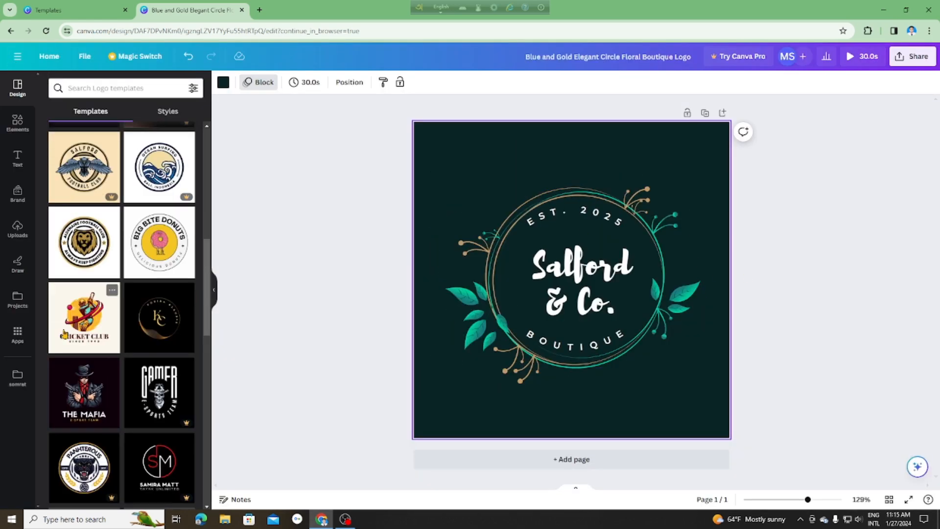
left_click(84, 318)
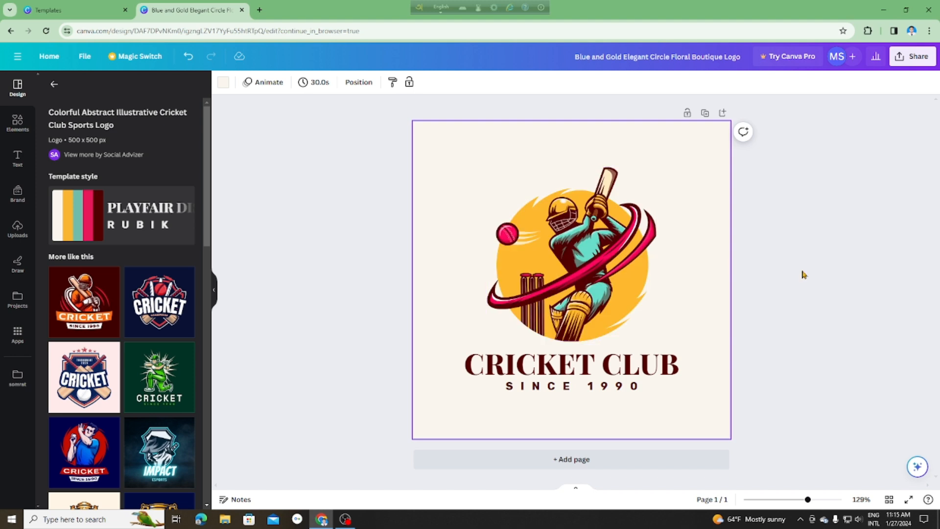
Step: Try the Splice, Shadow, Lift and Neon effects on the "CRICKET CLUB" text and settle on Echo
left_click(576, 368)
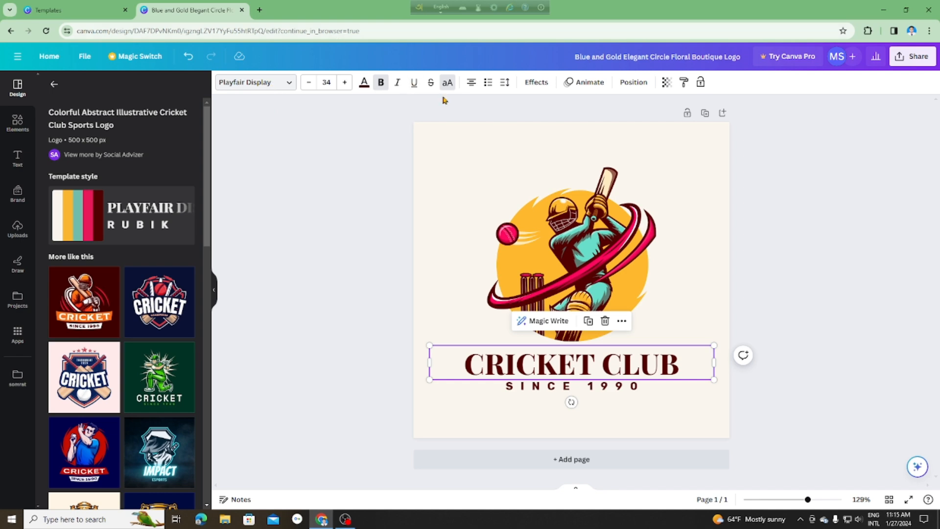
left_click(572, 83)
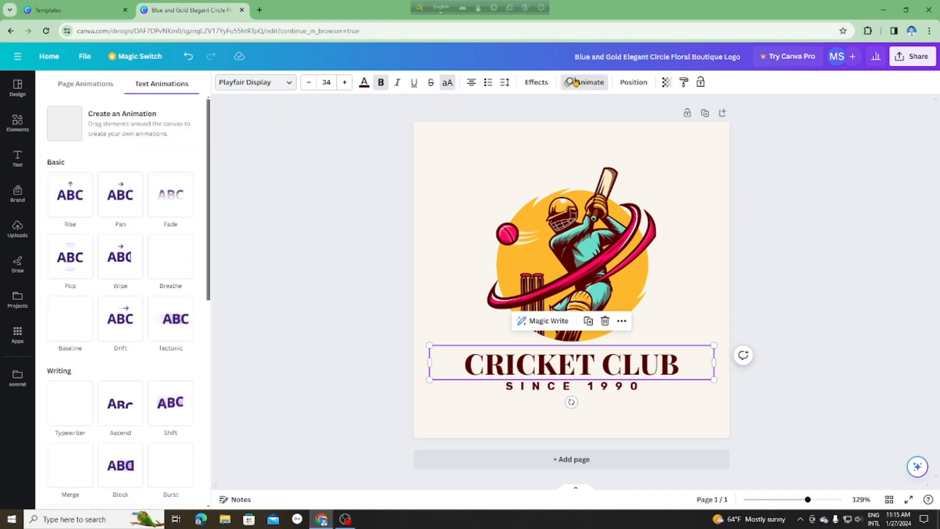
left_click(535, 84)
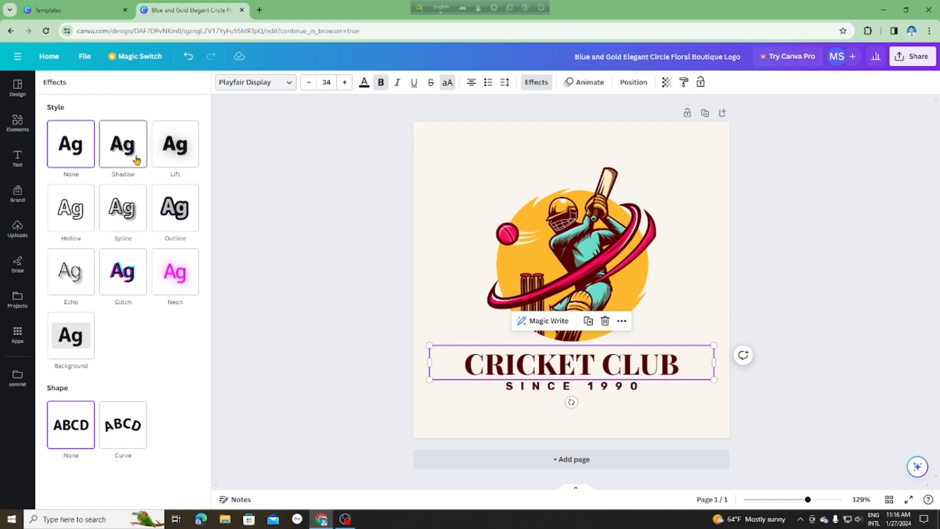
left_click(130, 218)
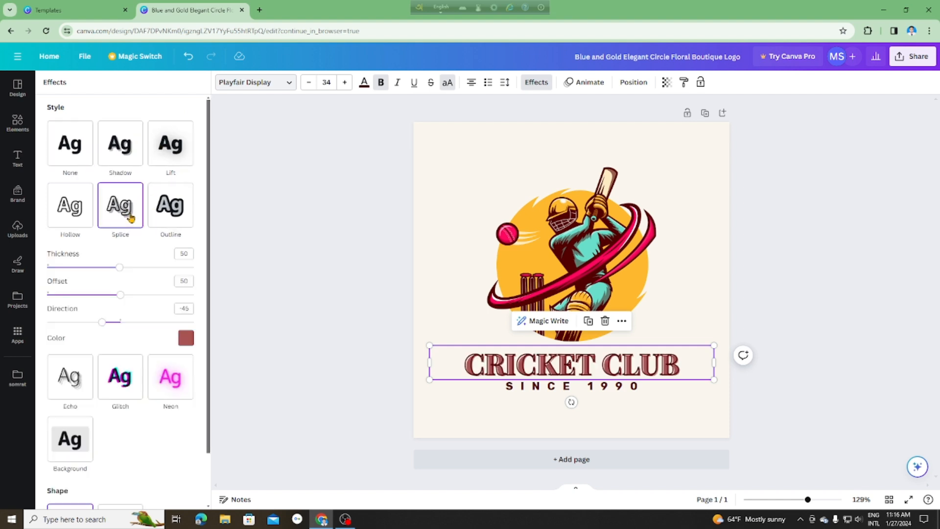
left_click(128, 155)
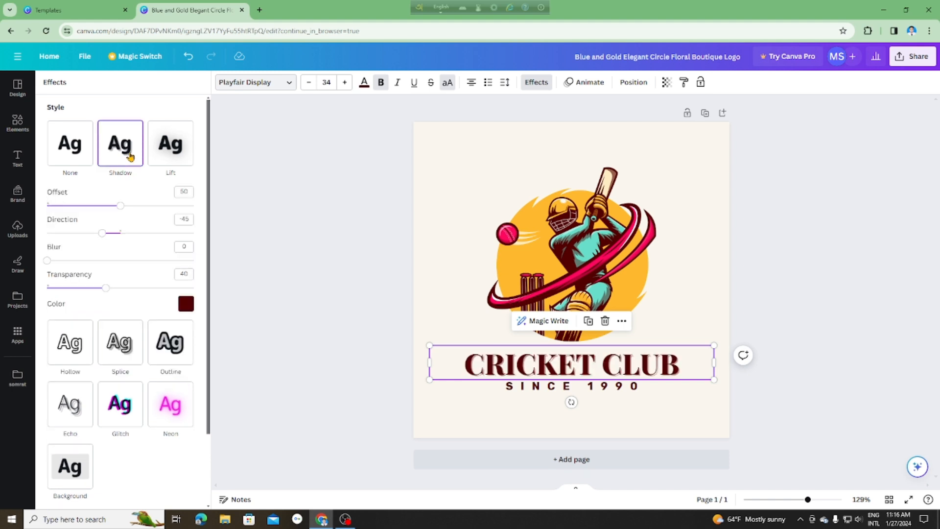
left_click(158, 150)
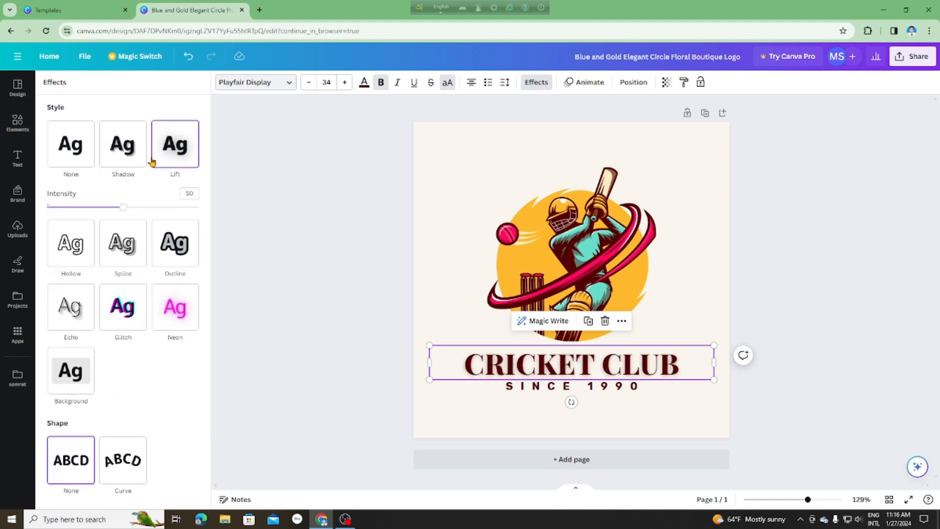
left_click(181, 309)
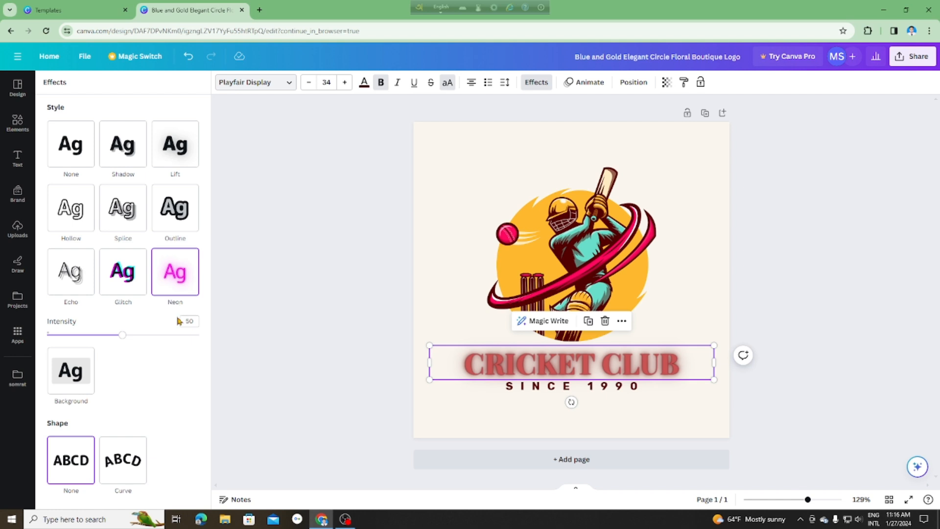
left_click(73, 286)
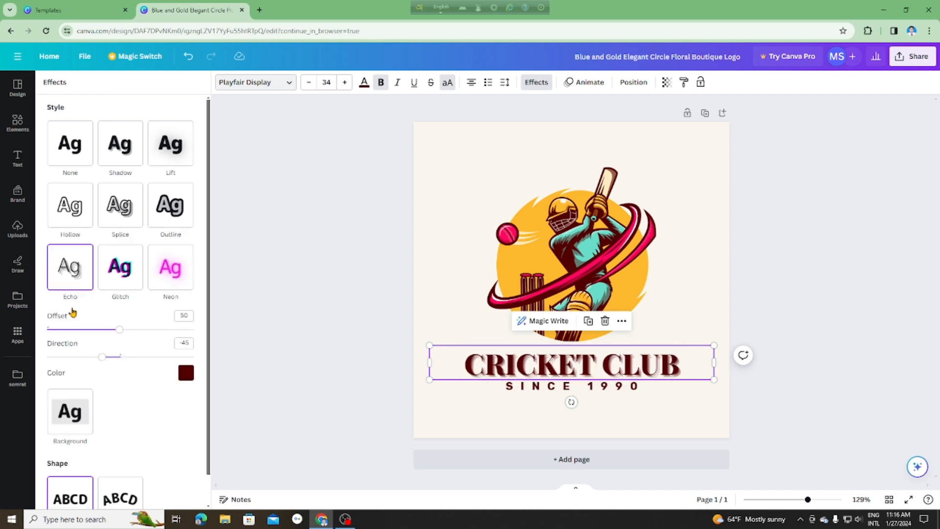
Step: Try the Curve shape on the "CRICKET CLUB" text and set its shape back to None
scroll(94, 430, "down", 1)
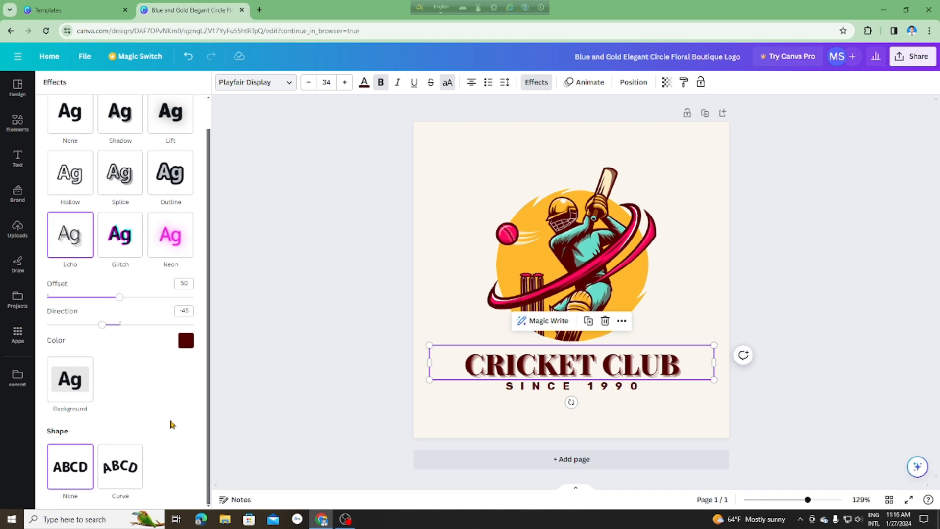
right_click(122, 468)
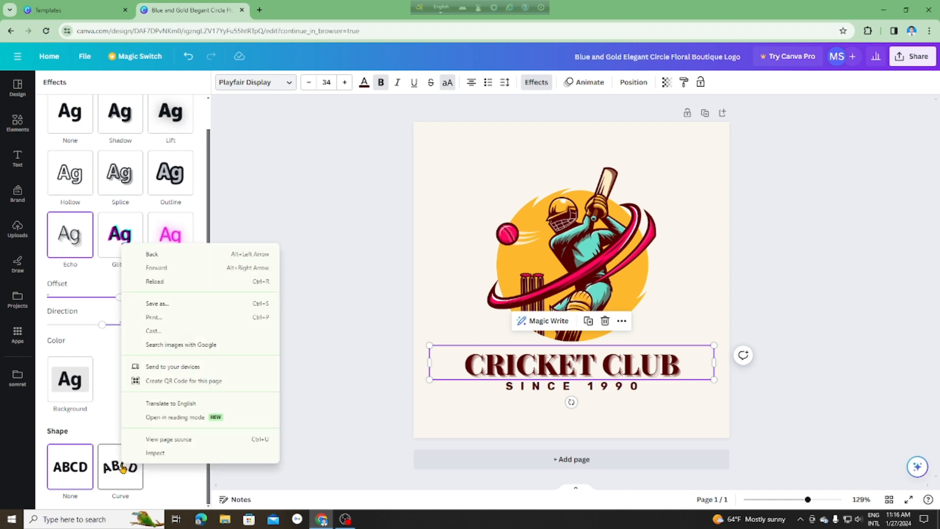
left_click(122, 468)
left_click(123, 467)
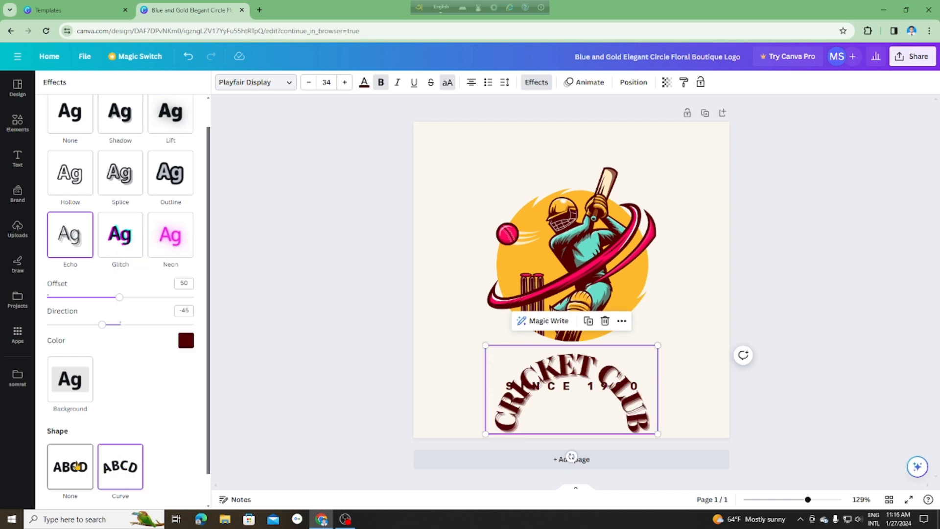
left_click(76, 467)
left_click(126, 464)
left_click(82, 469)
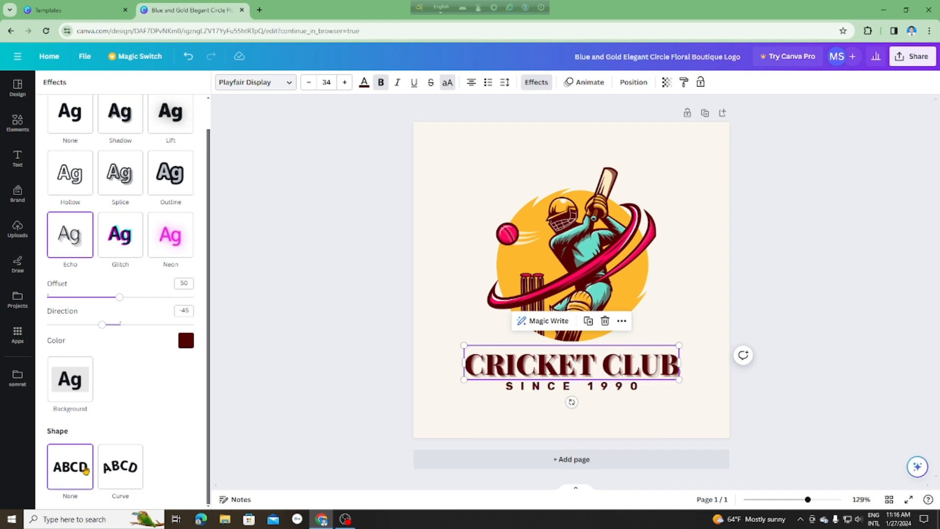
Step: Set the direction of the "CRICKET CLUB" text's Echo effect to -5
scroll(151, 252, "up", 1)
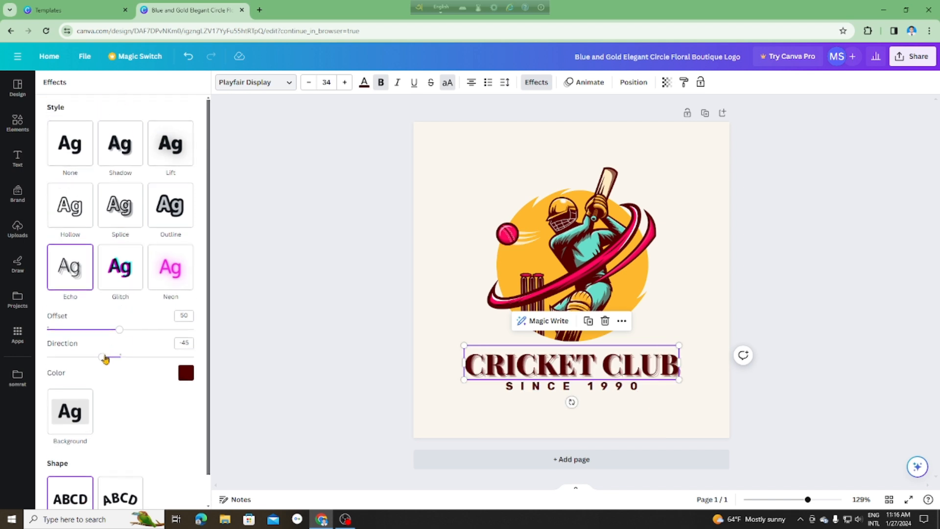
mouse_move(103, 362)
left_mouse_down()
mouse_move(153, 360)
mouse_move(106, 363)
mouse_move(136, 366)
mouse_move(119, 364)
left_mouse_up()
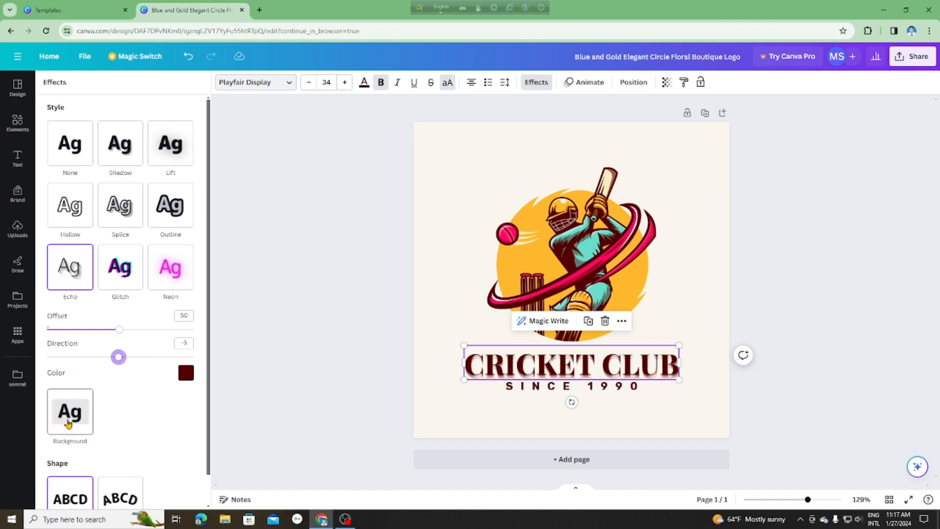
Step: Try the Background effect on the "CRICKET CLUB" text with spread 52 and transparency 60
left_click(72, 422)
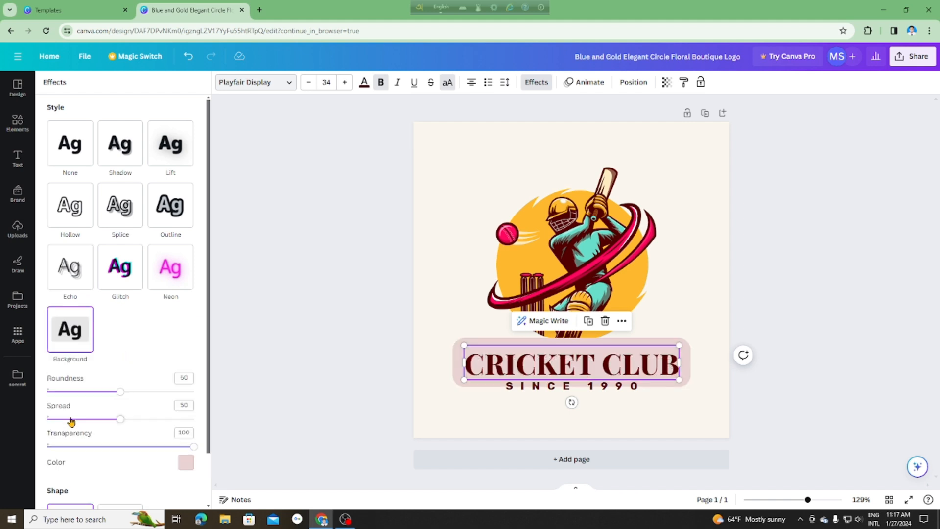
scroll(64, 387, "down", 2)
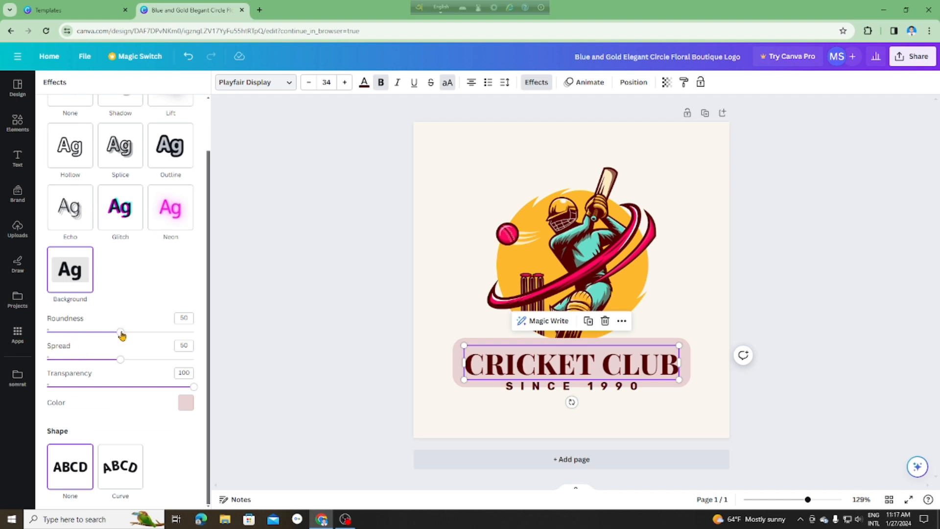
right_click(122, 332)
left_click_drag(124, 332, 124, 360)
left_click_drag(193, 389, 136, 394)
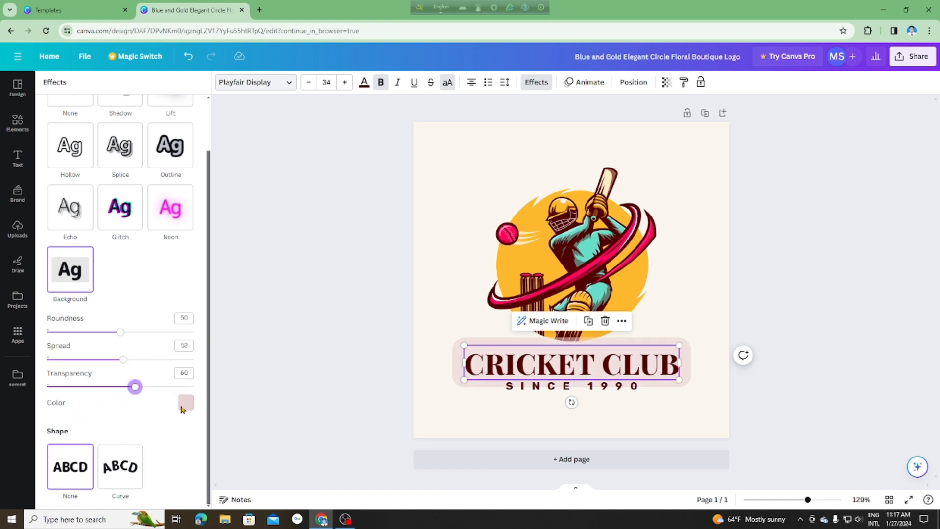
Step: Change the colour of the "CRICKET CLUB" text's background to the white document colour
left_click(186, 403)
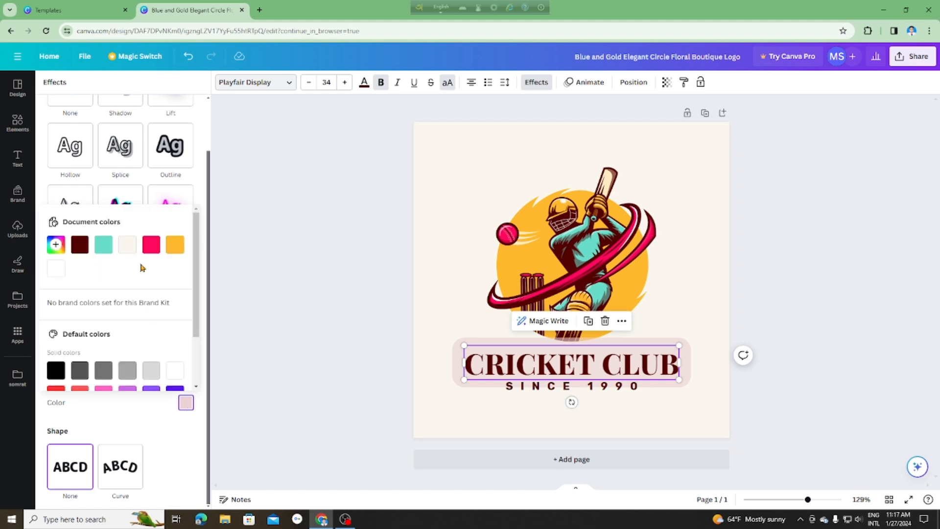
left_click(60, 275)
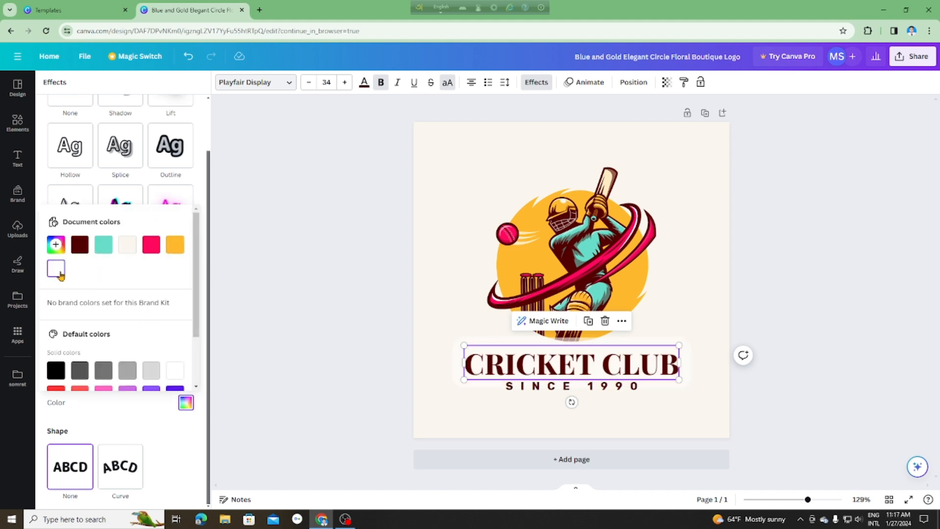
scroll(125, 335, "down", 2)
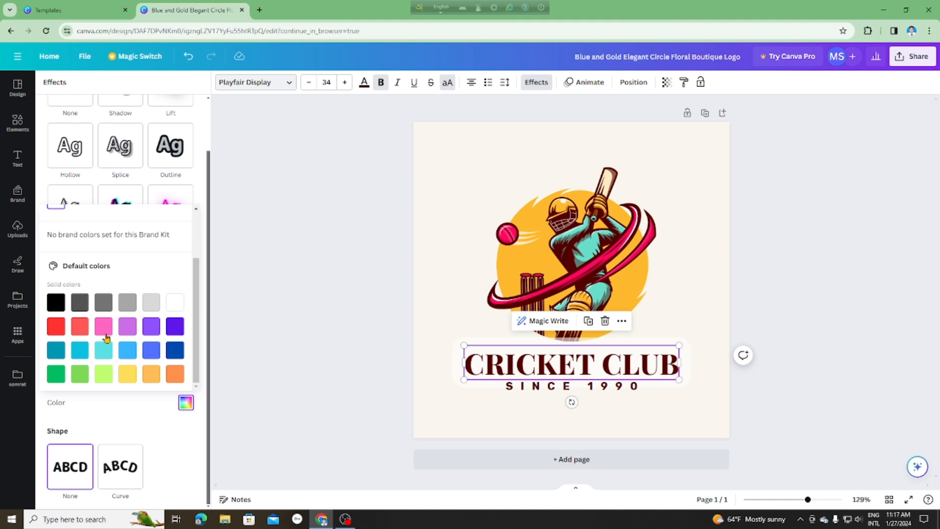
scroll(141, 300, "up", 2)
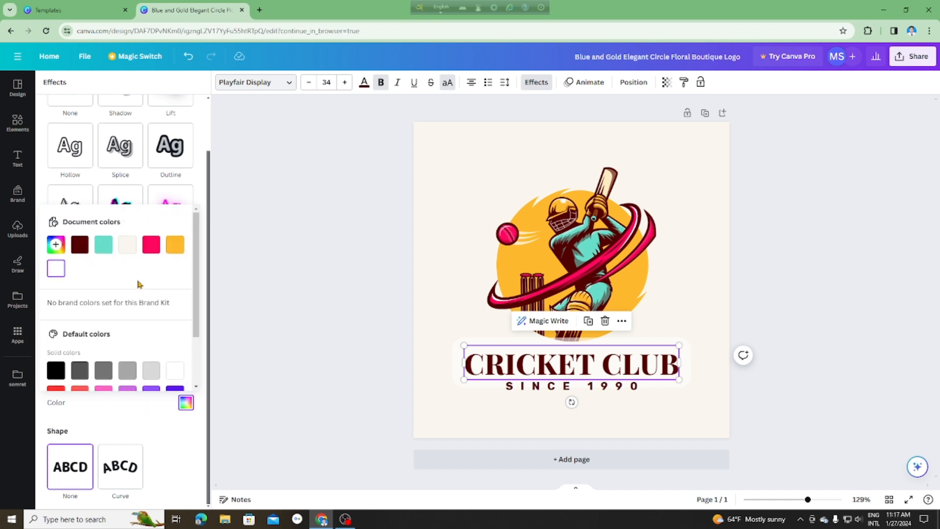
left_click(273, 240)
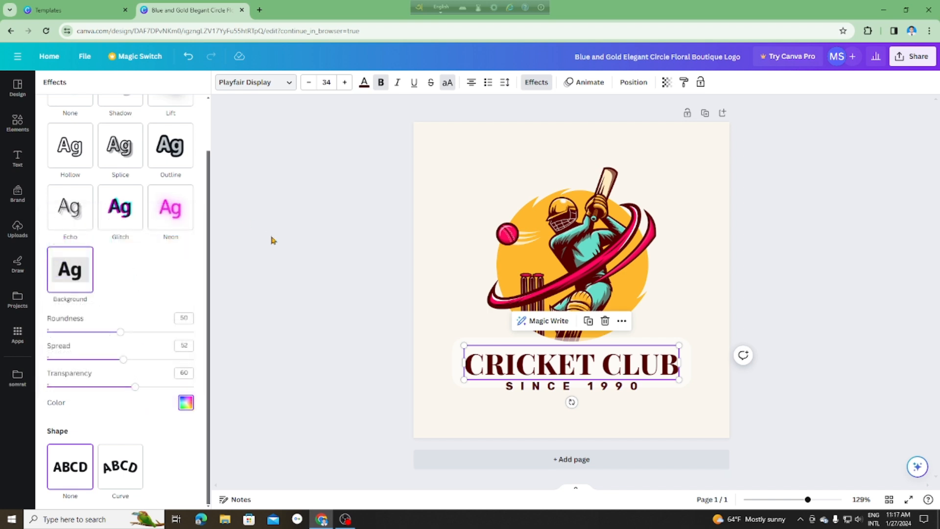
left_click(526, 83)
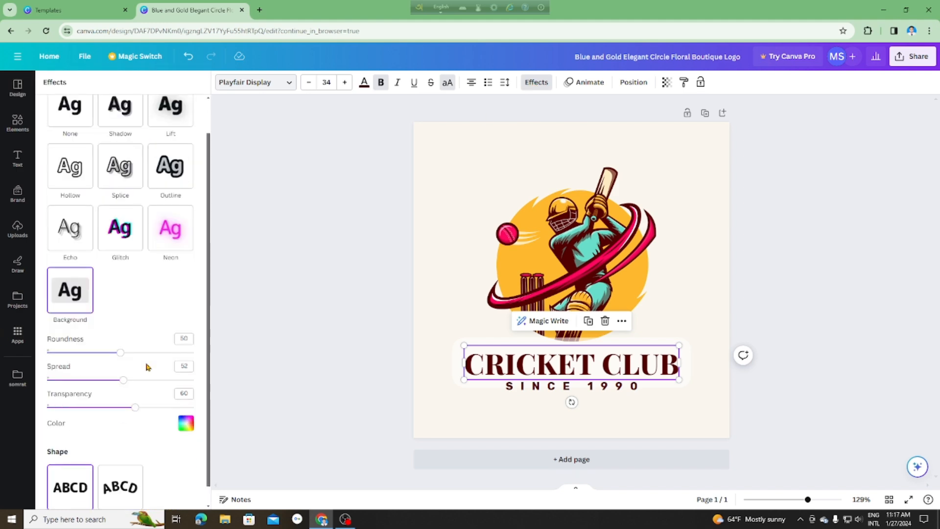
scroll(146, 372, "down", 2)
Step: Undo the background colour, transparency, spread and Background effect changes, returning the "CRICKET CLUB" text to the Echo effect
left_click(191, 57)
left_click(190, 58)
left_click(191, 58)
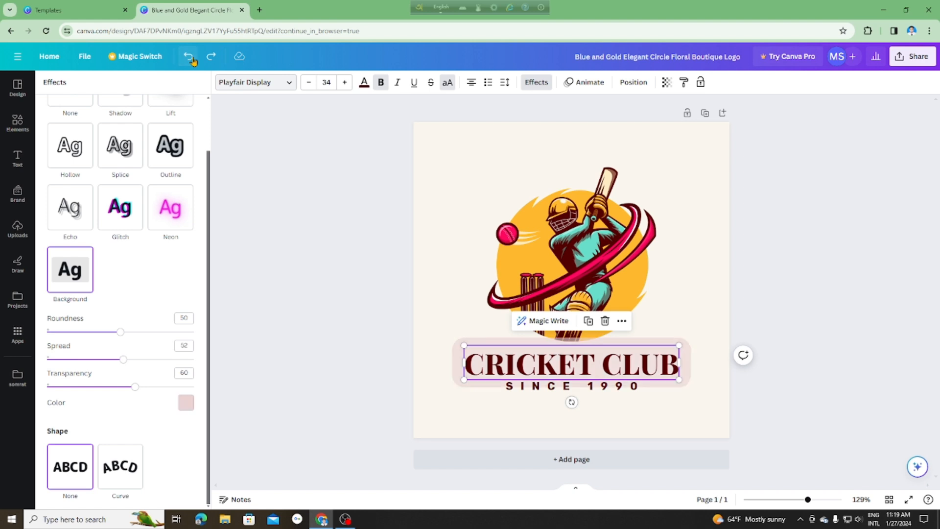
left_click(191, 58)
left_click(191, 57)
left_click(191, 58)
left_click(192, 60)
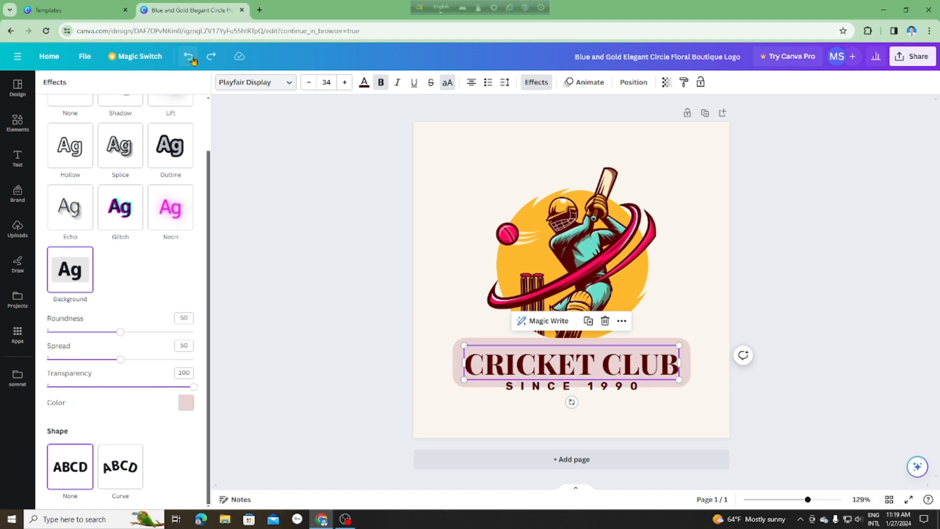
left_click(192, 59)
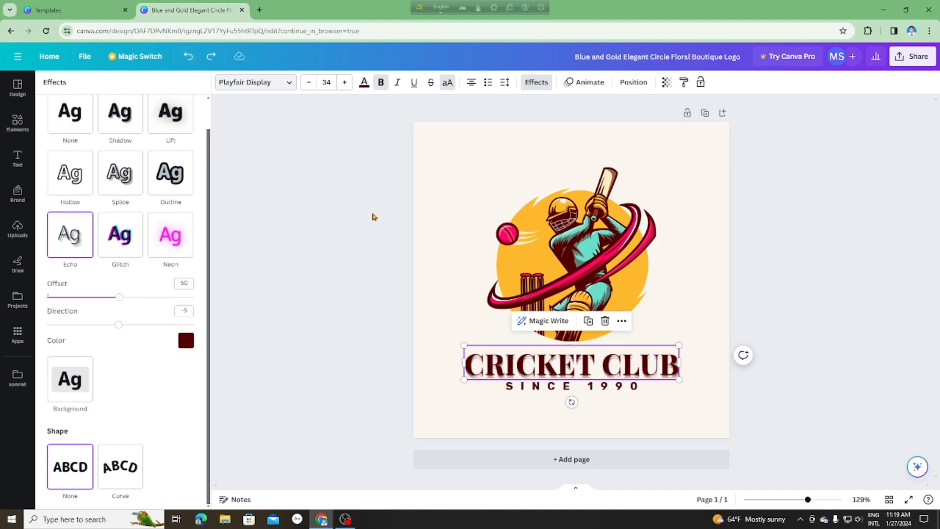
scroll(151, 239, "up", 1)
scroll(151, 240, "down", 1)
scroll(168, 300, "up", 1)
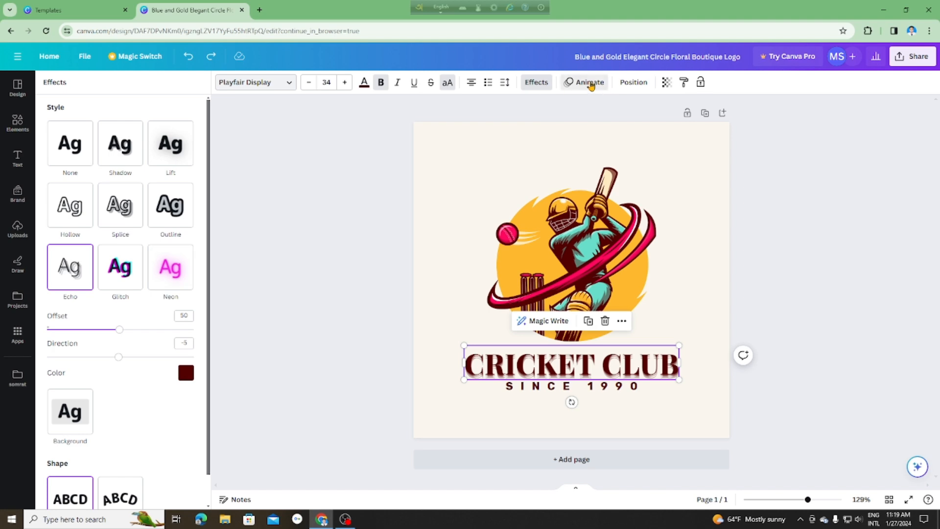
Step: Try the Ascend writing animation on the "CRICKET CLUB" text, followed by Typewriter set to animate on both enter and exit
left_click(589, 82)
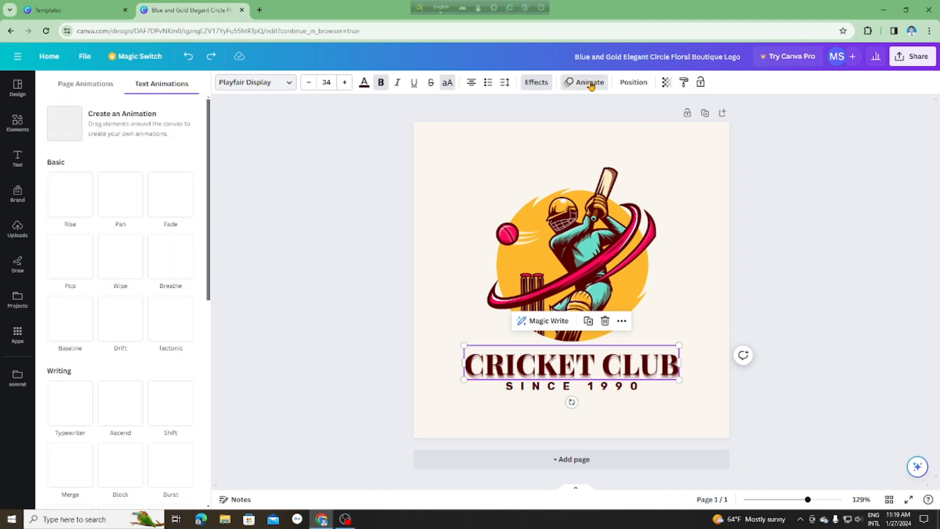
left_click(116, 411)
scroll(116, 411, "down", 2)
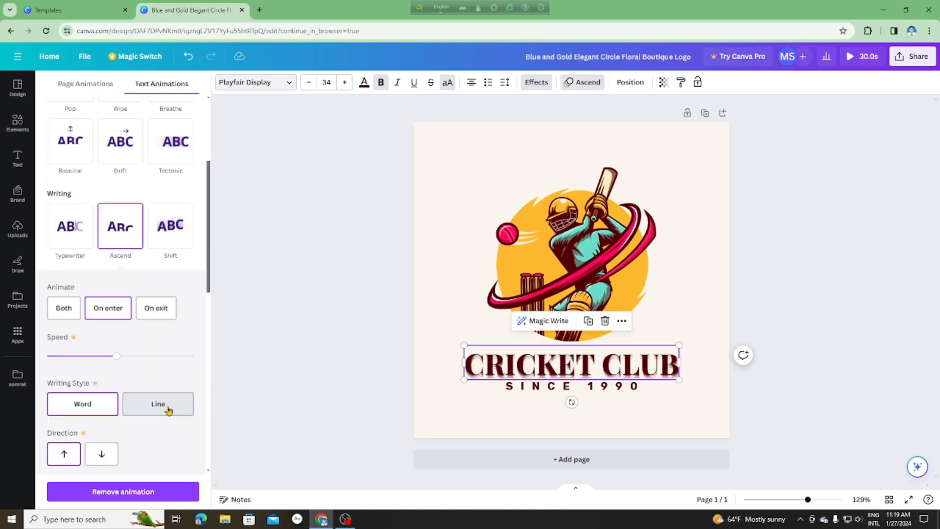
left_click(73, 237)
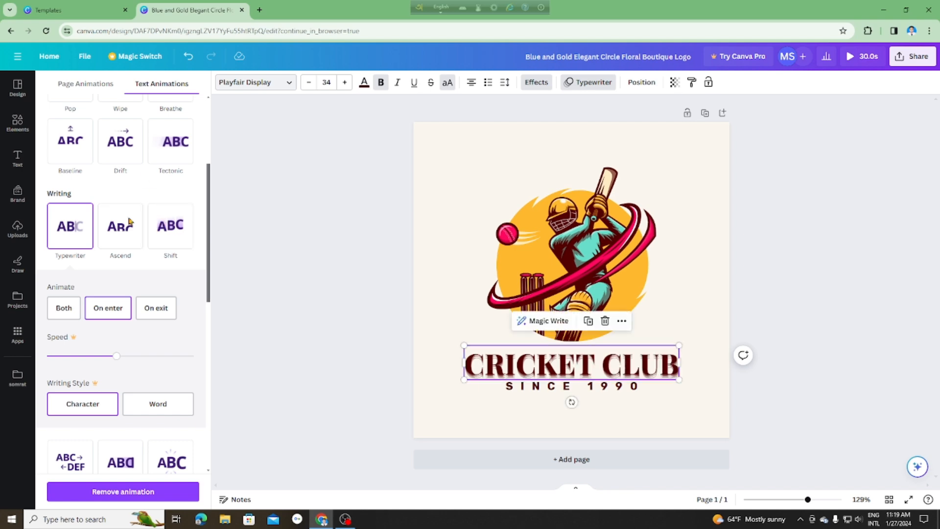
left_click(63, 309)
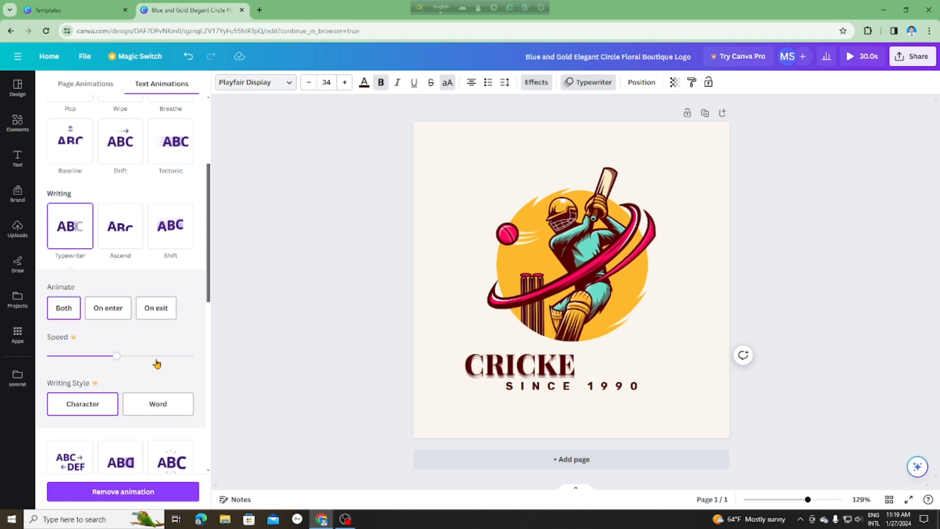
Step: Apply the Roll writing animation to the "CRICKET CLUB" text
scroll(156, 362, "down", 2)
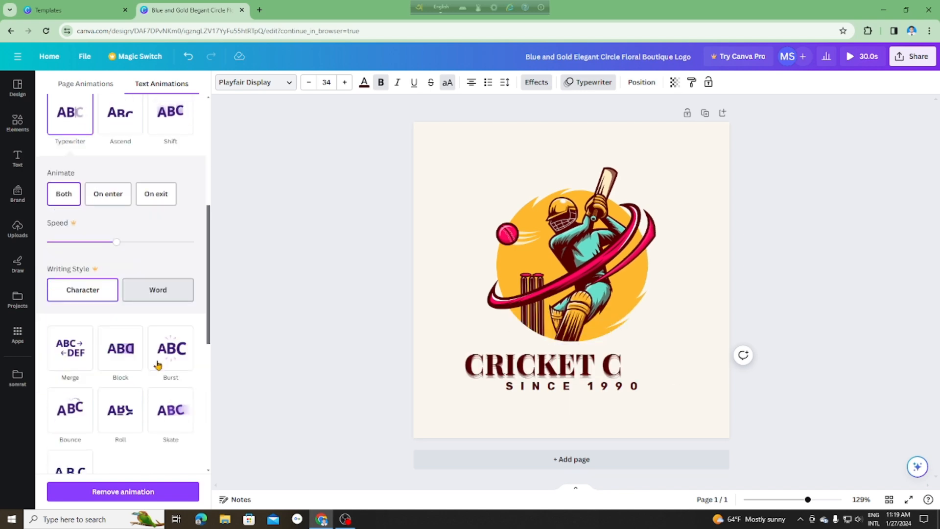
left_click(117, 416)
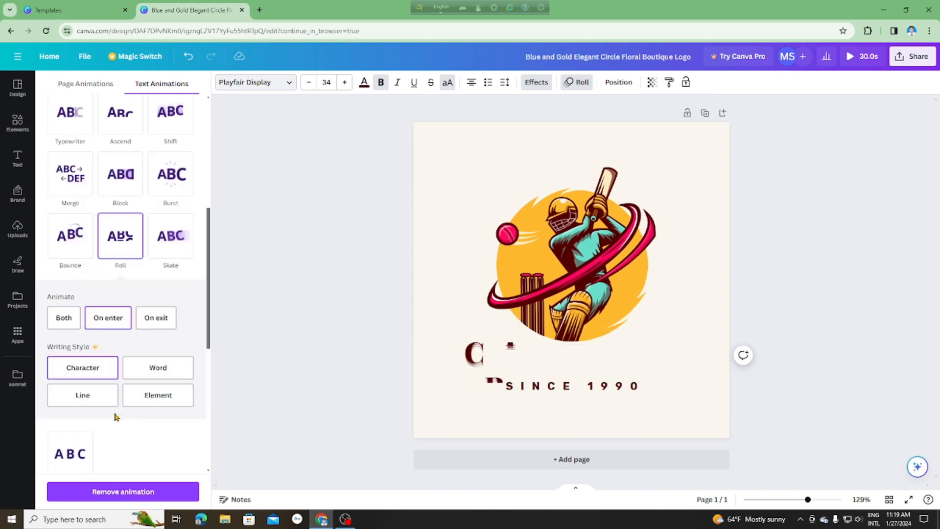
Step: Apply the Stomp text animation to the "SINCE 1990" text
left_click(595, 388)
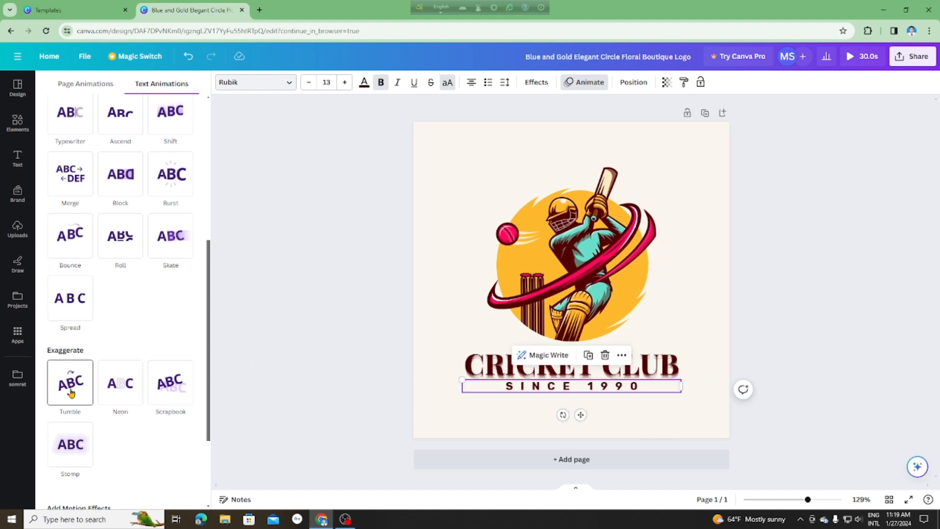
left_click(64, 450)
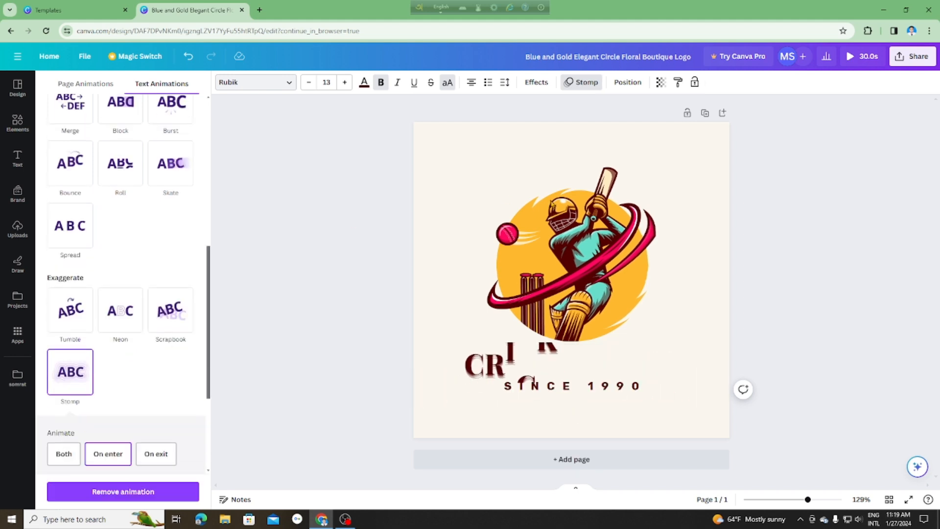
Step: Try the Wipe animation on the cricket player illustration, followed by Neon set to animate on both enter and exit
left_click(582, 271)
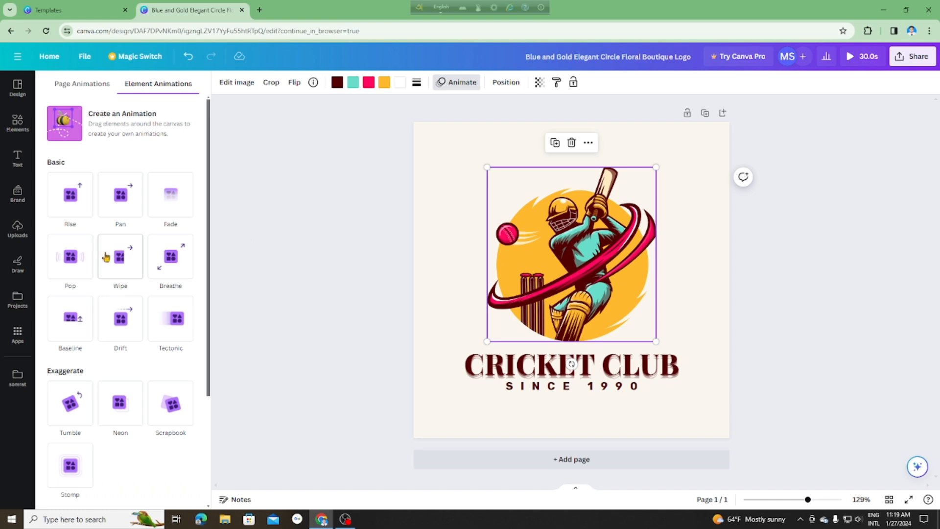
left_click(121, 265)
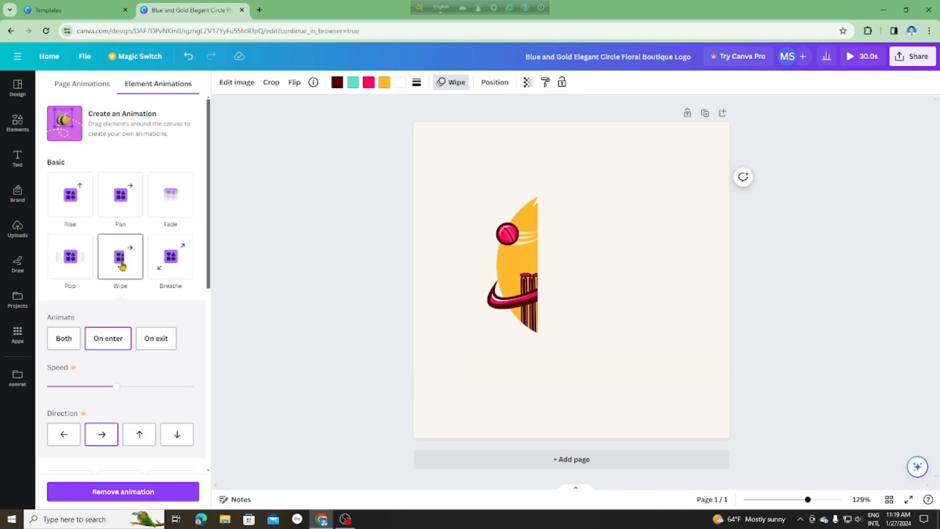
scroll(161, 394, "down", 5)
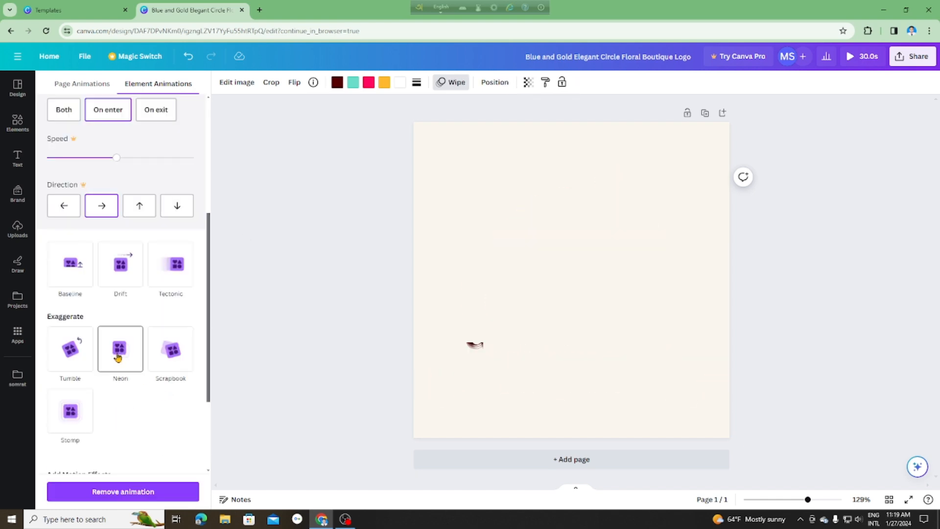
left_click(117, 357)
scroll(164, 392, "down", 5)
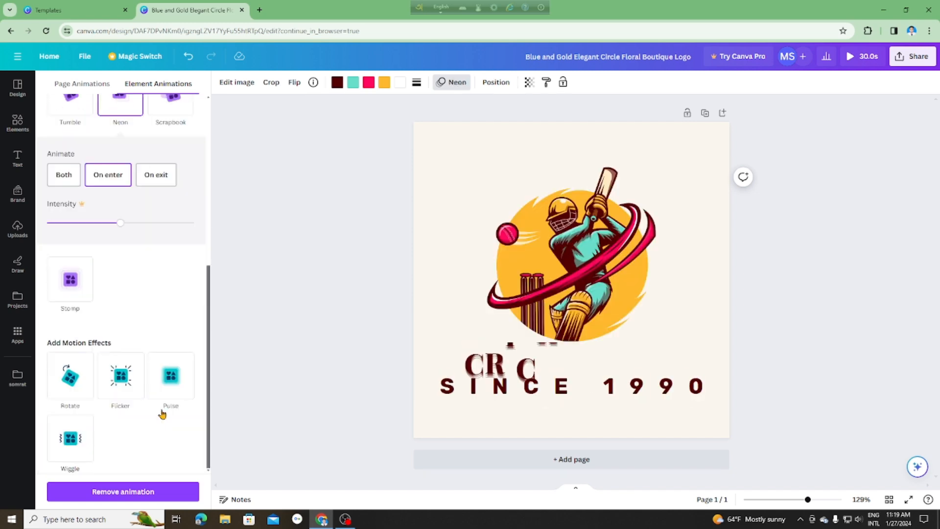
left_click(61, 176)
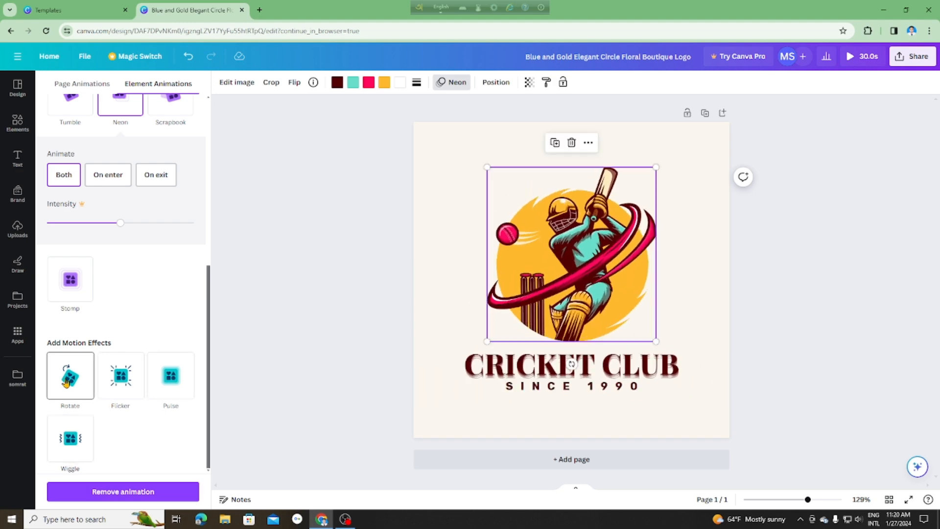
Step: Add the Flicker motion effect to the cricket player illustration and apply the Pop animation on enter
left_click(117, 377)
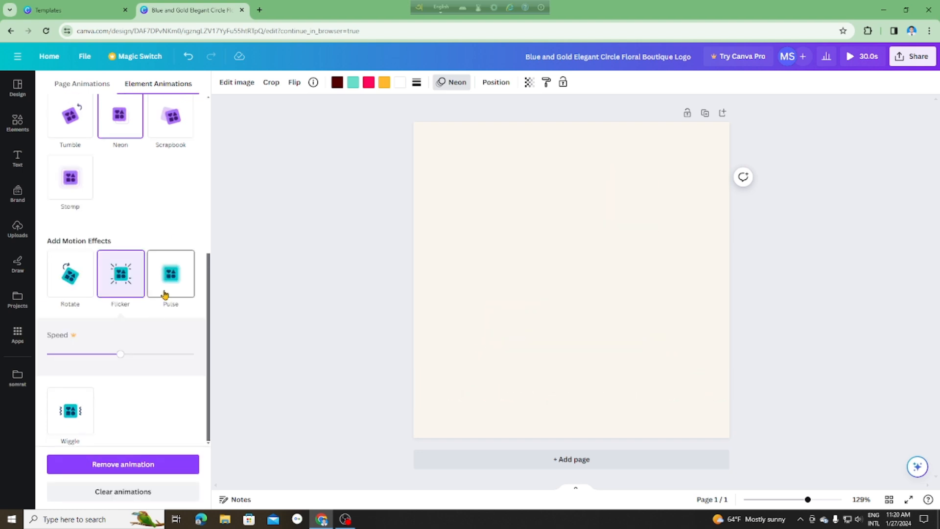
scroll(168, 387, "up", 5)
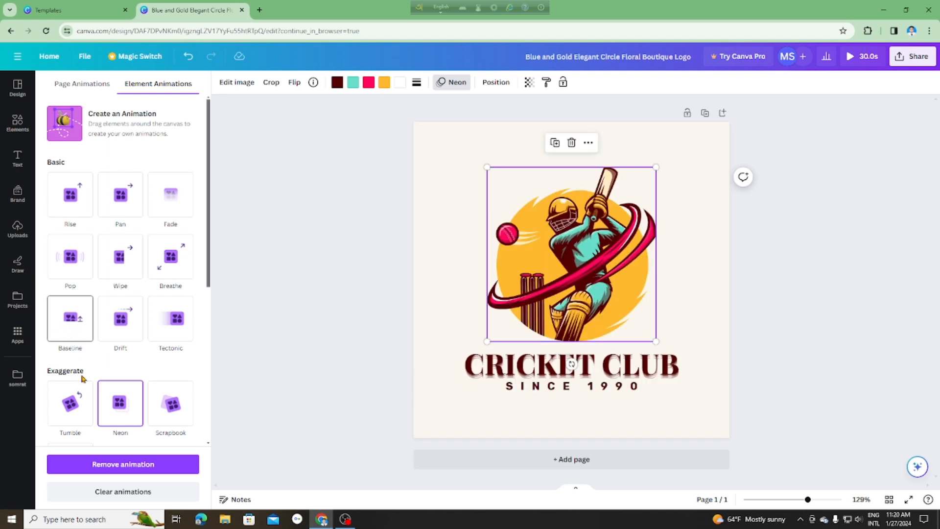
left_click(82, 263)
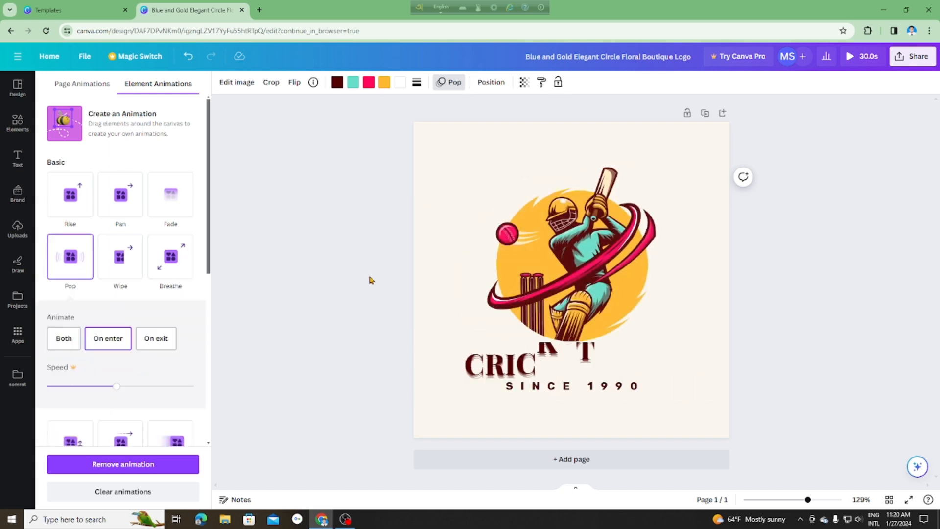
Step: Deselect the illustration, preview the animated cricket logo and close the preview
left_click(861, 244)
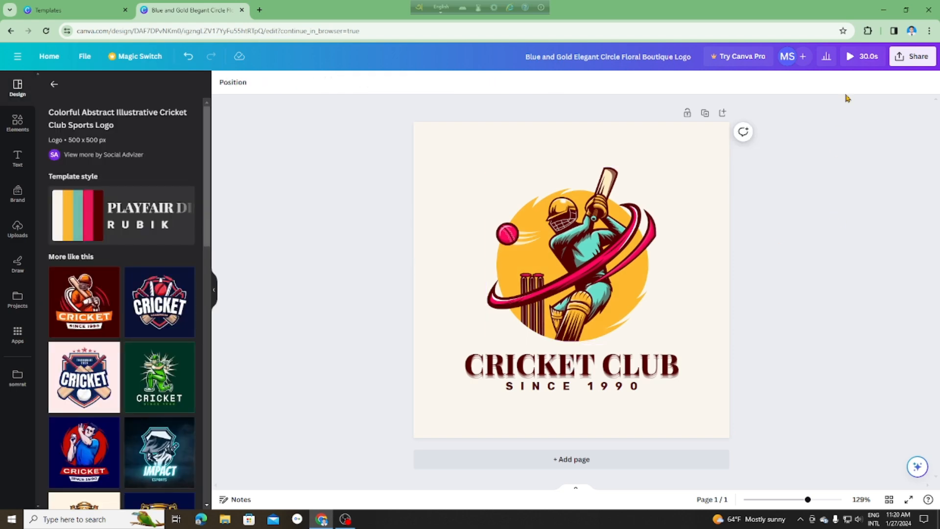
left_click(852, 61)
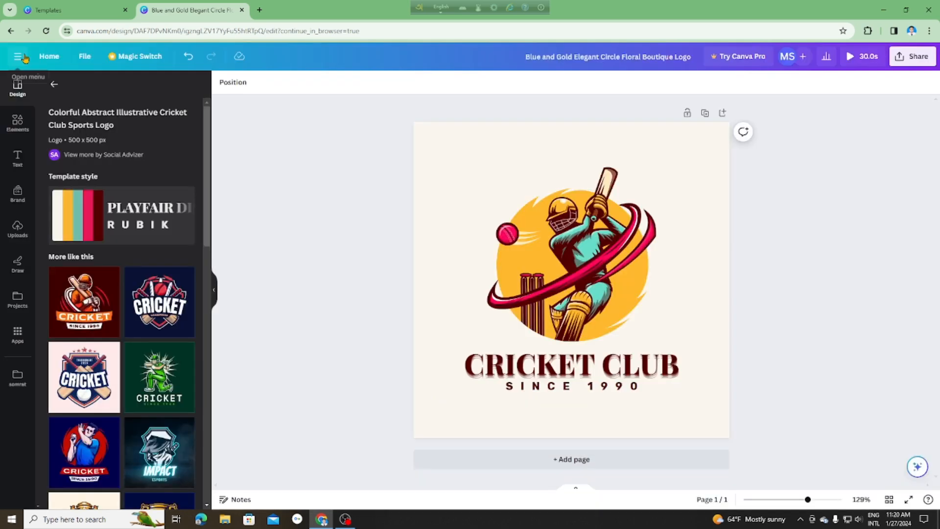
left_click(23, 56)
Step: Select the page background and set the page timing to 4.0 seconds
left_click(233, 82)
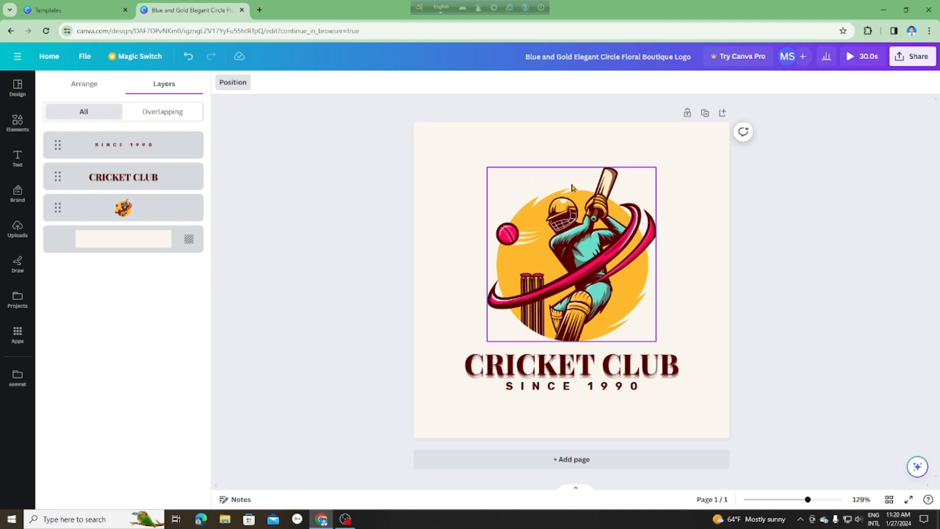
left_click(569, 146)
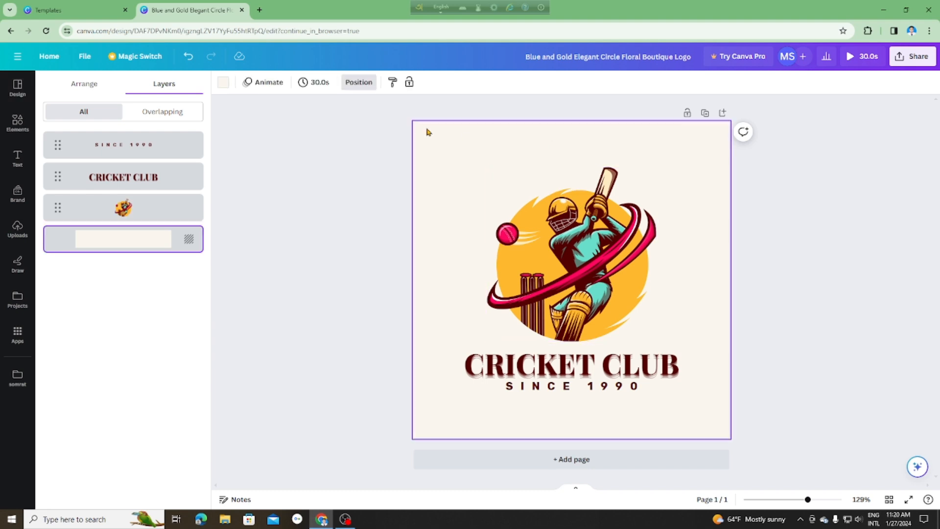
left_click(309, 90)
left_click(323, 126)
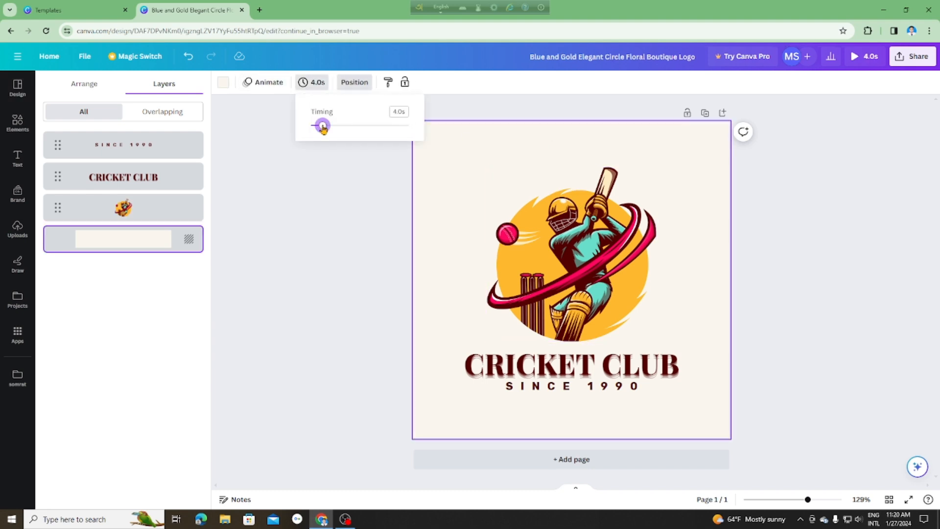
Step: Preview the shortened logo animation in full screen, and return to the editor
left_click(862, 62)
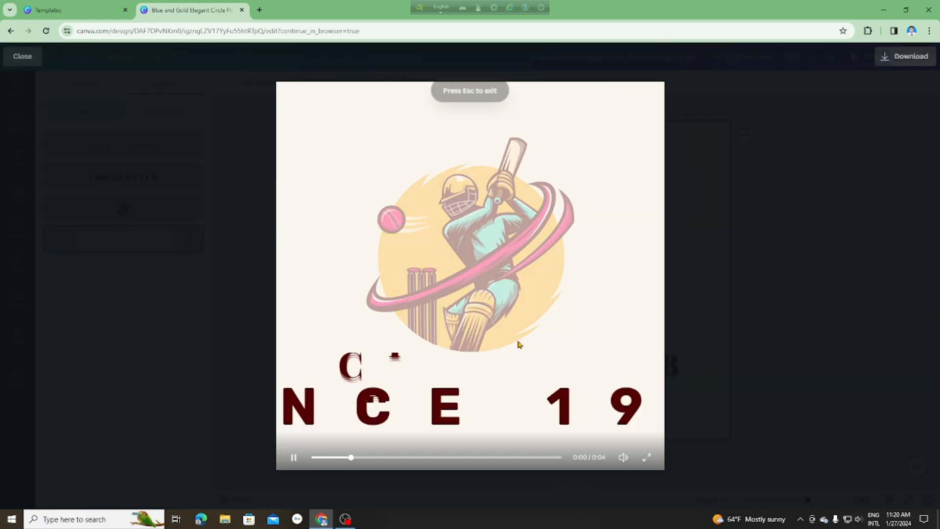
left_click(647, 457)
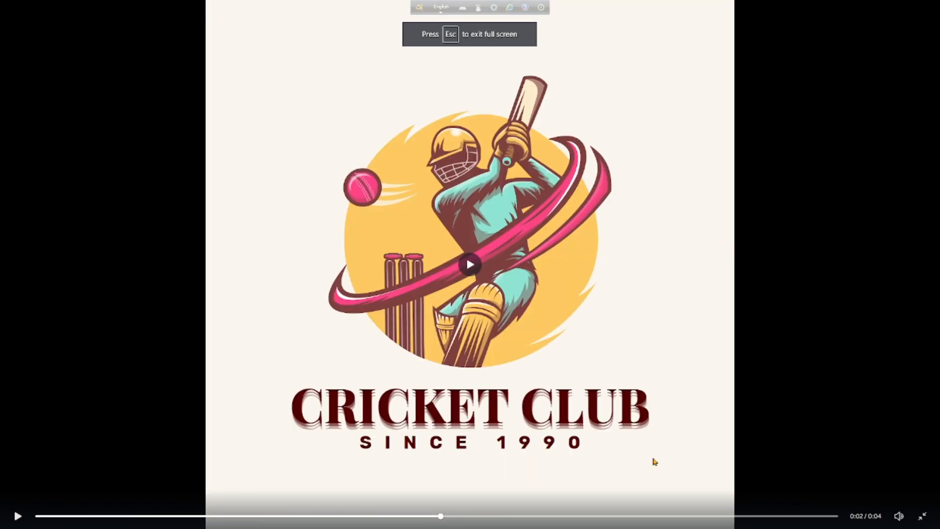
left_click(924, 517)
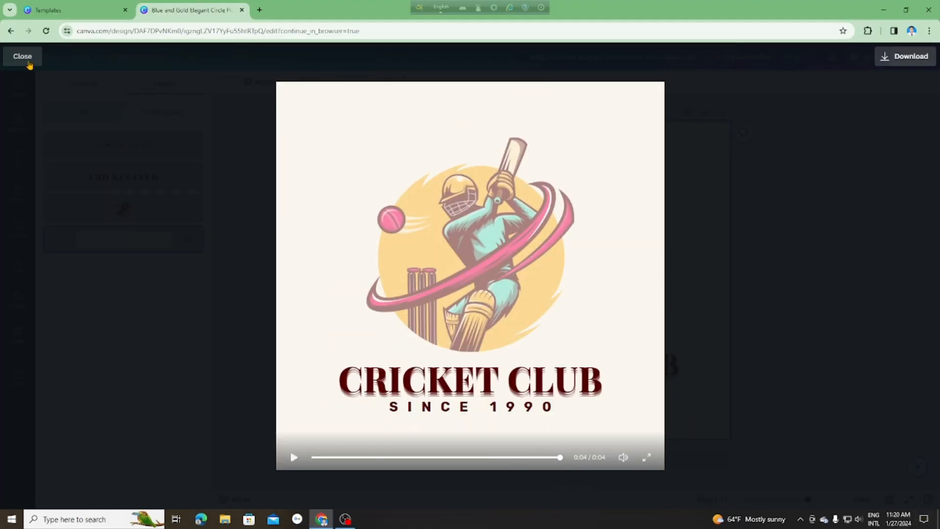
left_click(22, 56)
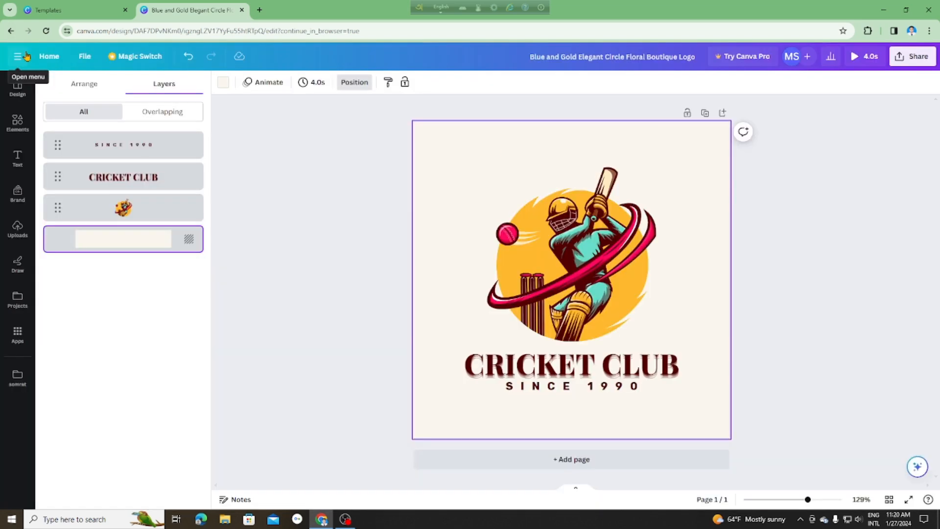
left_click(84, 88)
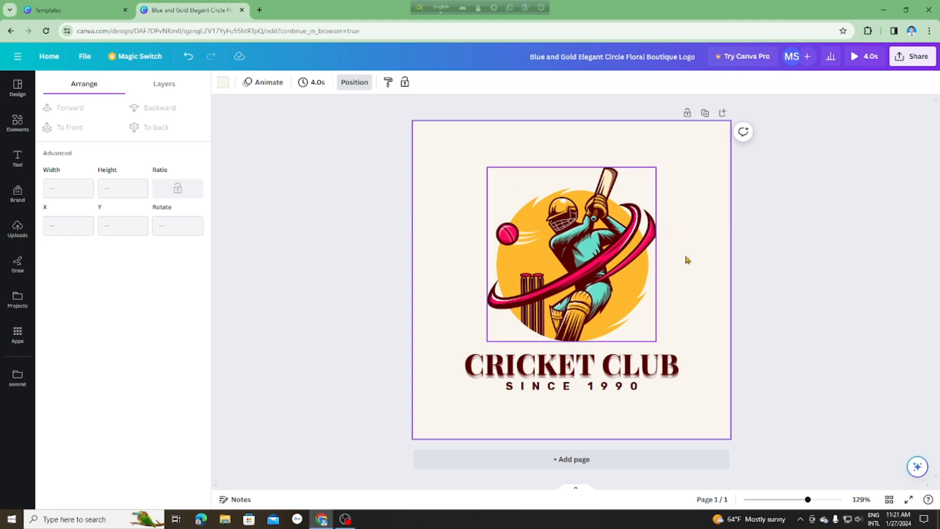
Step: Download the animated cricket logo as an MP4 video, keeping the original 500 × 500 px quality
left_click(912, 59)
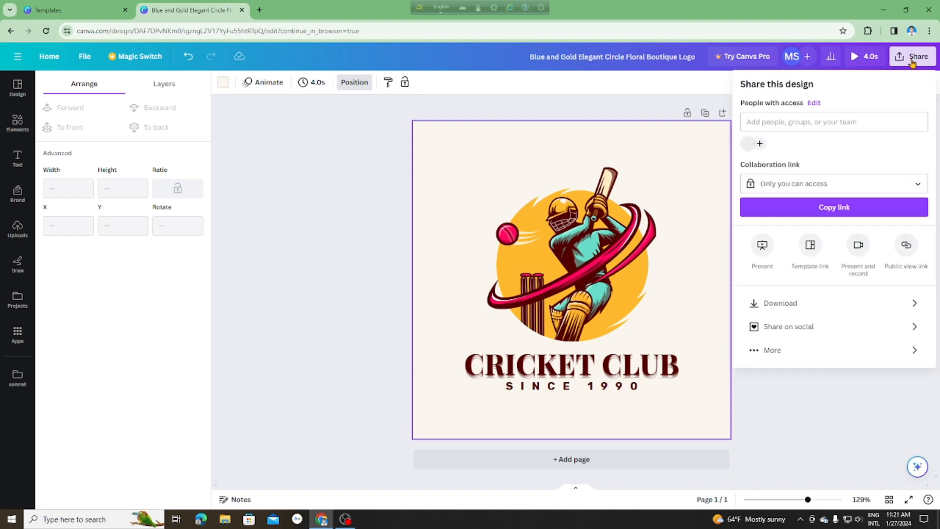
left_click(766, 302)
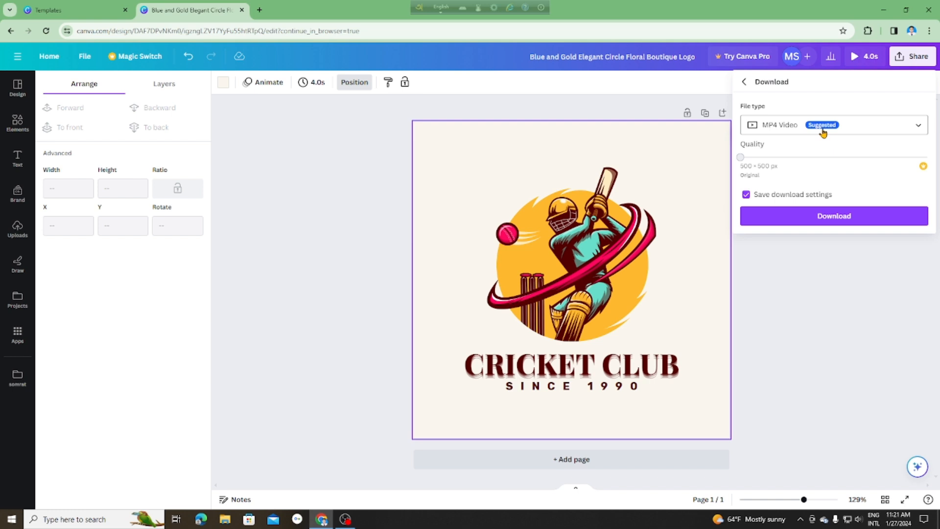
left_click(918, 129)
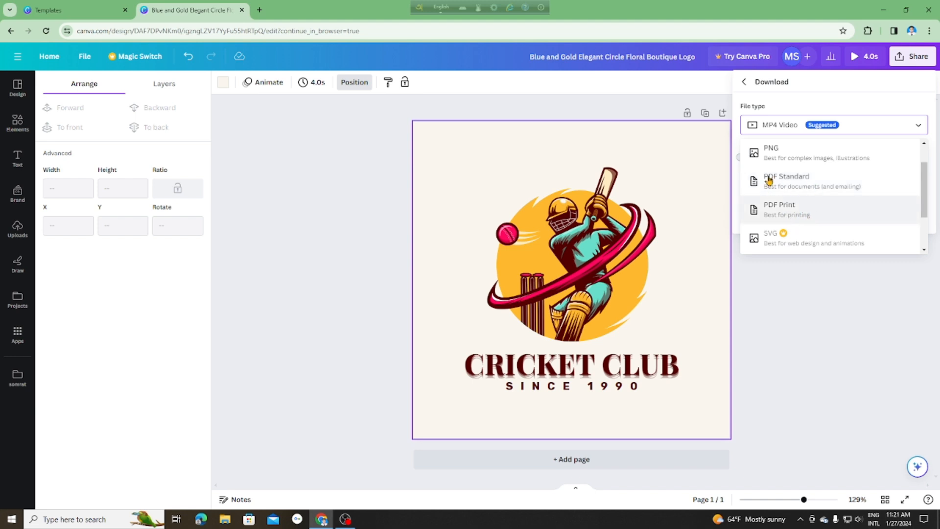
left_click(771, 130)
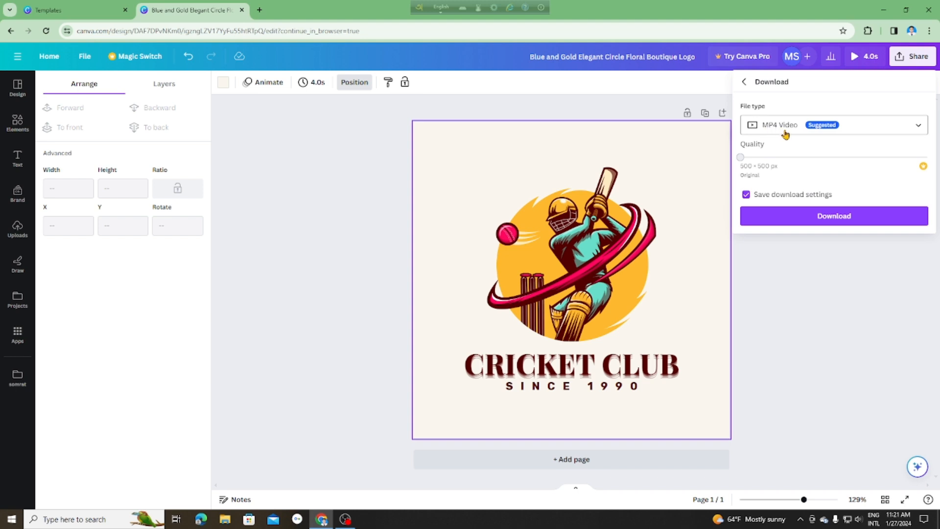
left_click(829, 218)
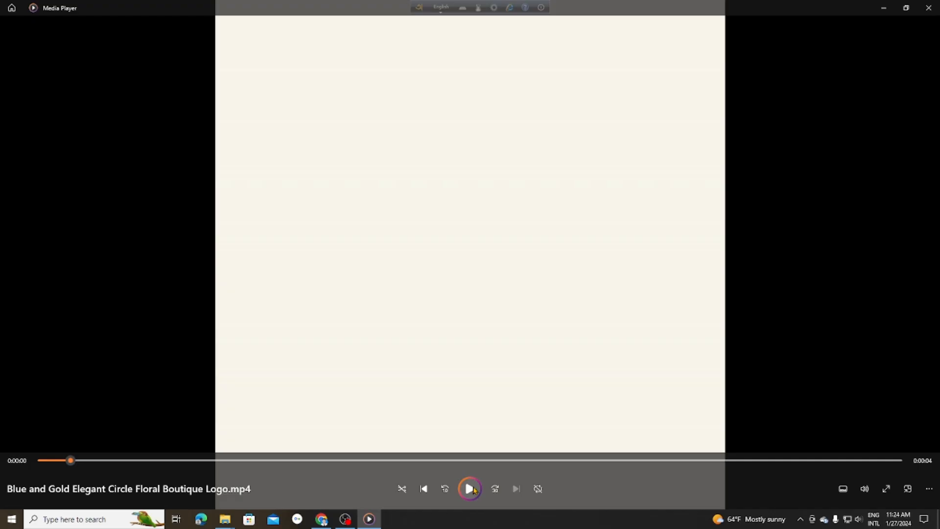
Step: Rewind "Blue and Gold Elegant Circle Floral Boutique Logo.mp4" in Media Player and play it from the start
left_click(471, 488)
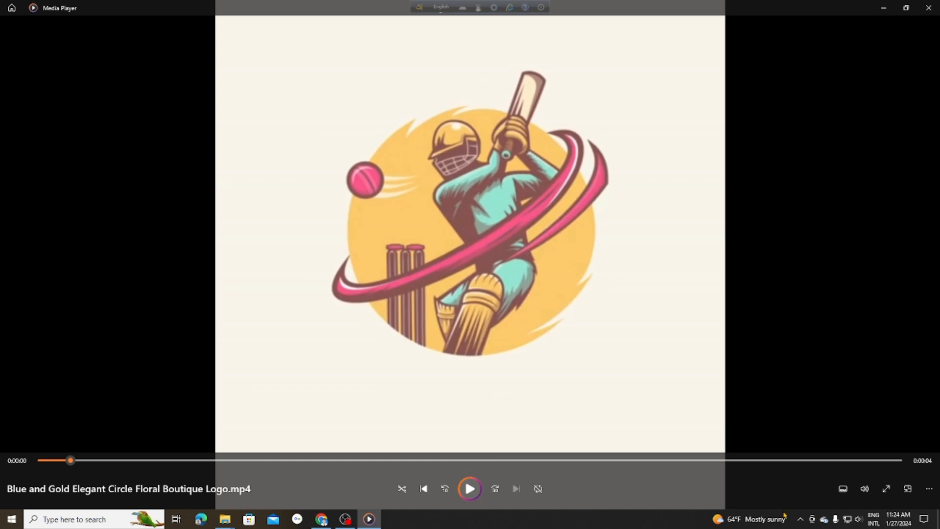
left_click_drag(71, 460, 30, 467)
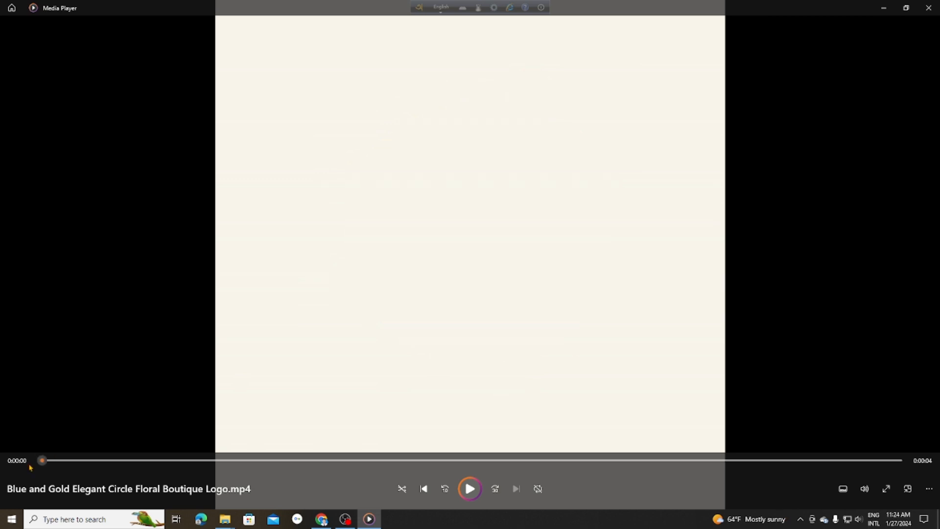
left_click(470, 488)
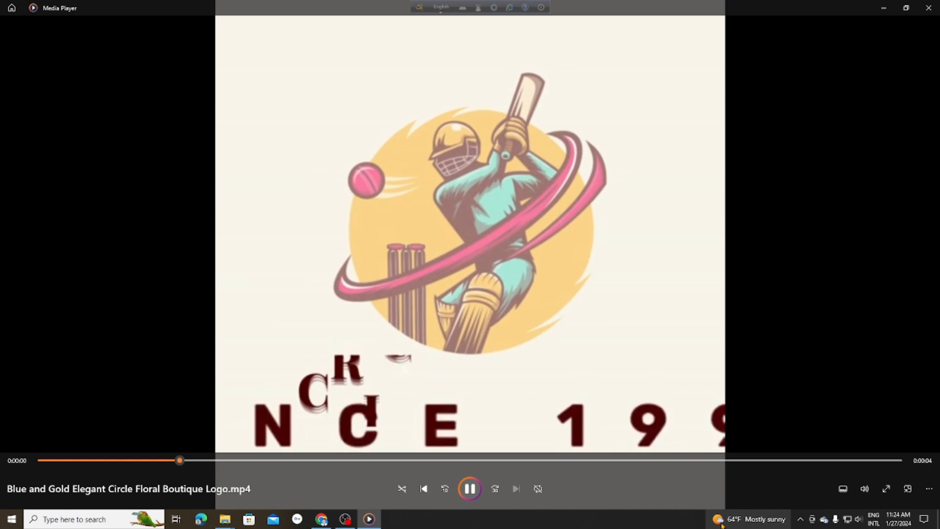
mouse_move(722, 526)
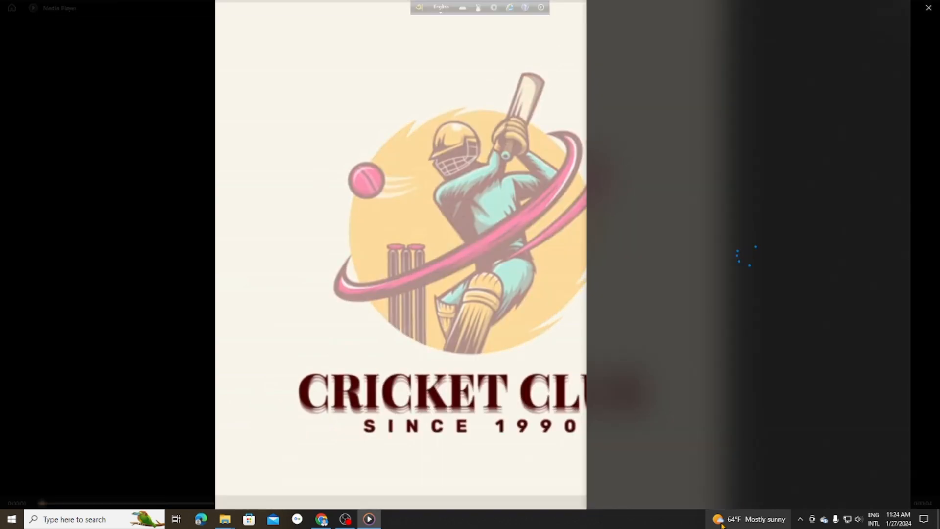